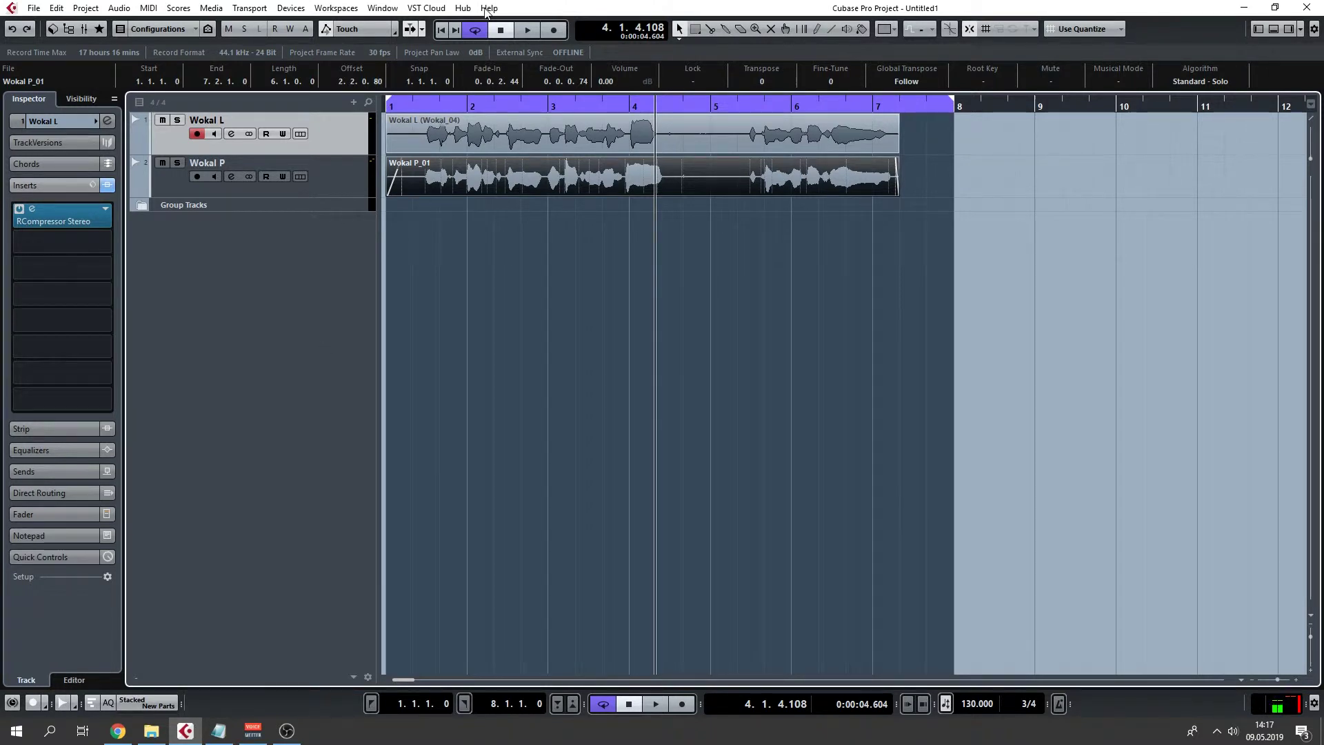
Play both vocal tracks together from bar 1, and replay the passage starting just before bar 3.
left_click(419, 105)
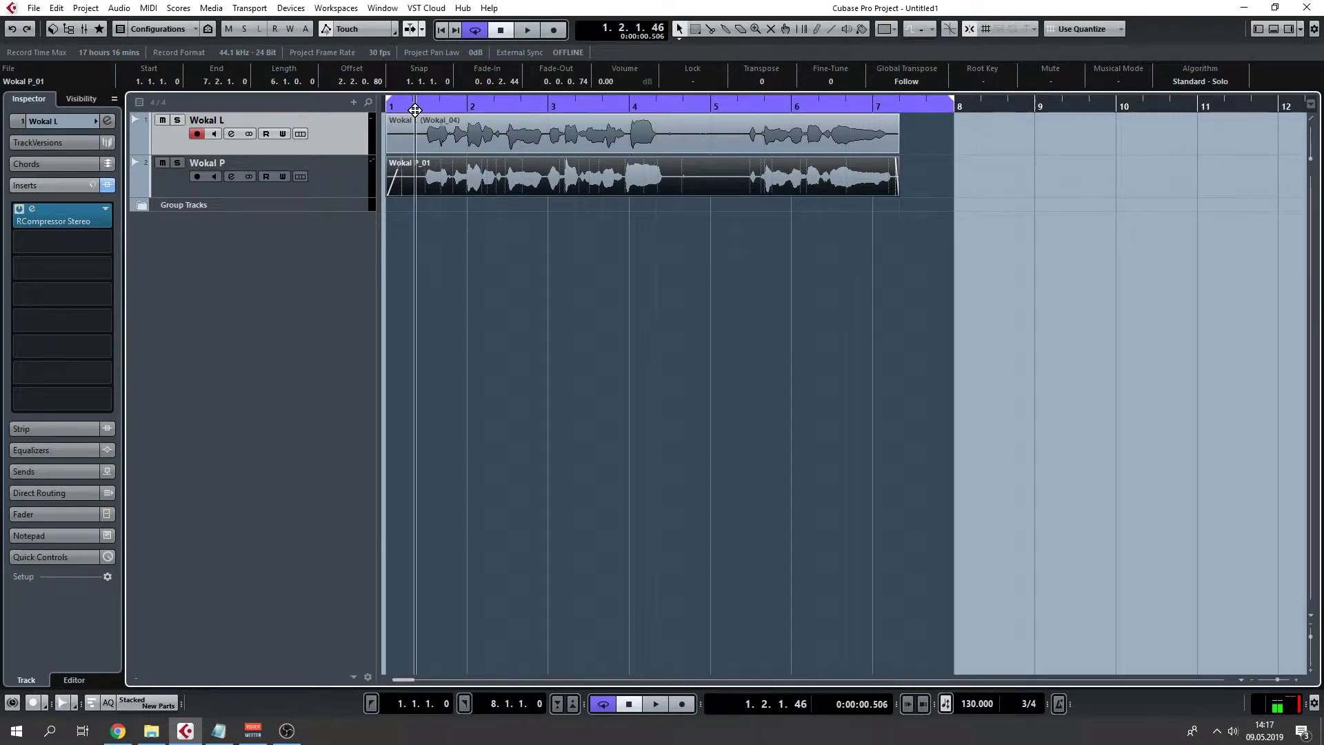
key("space")
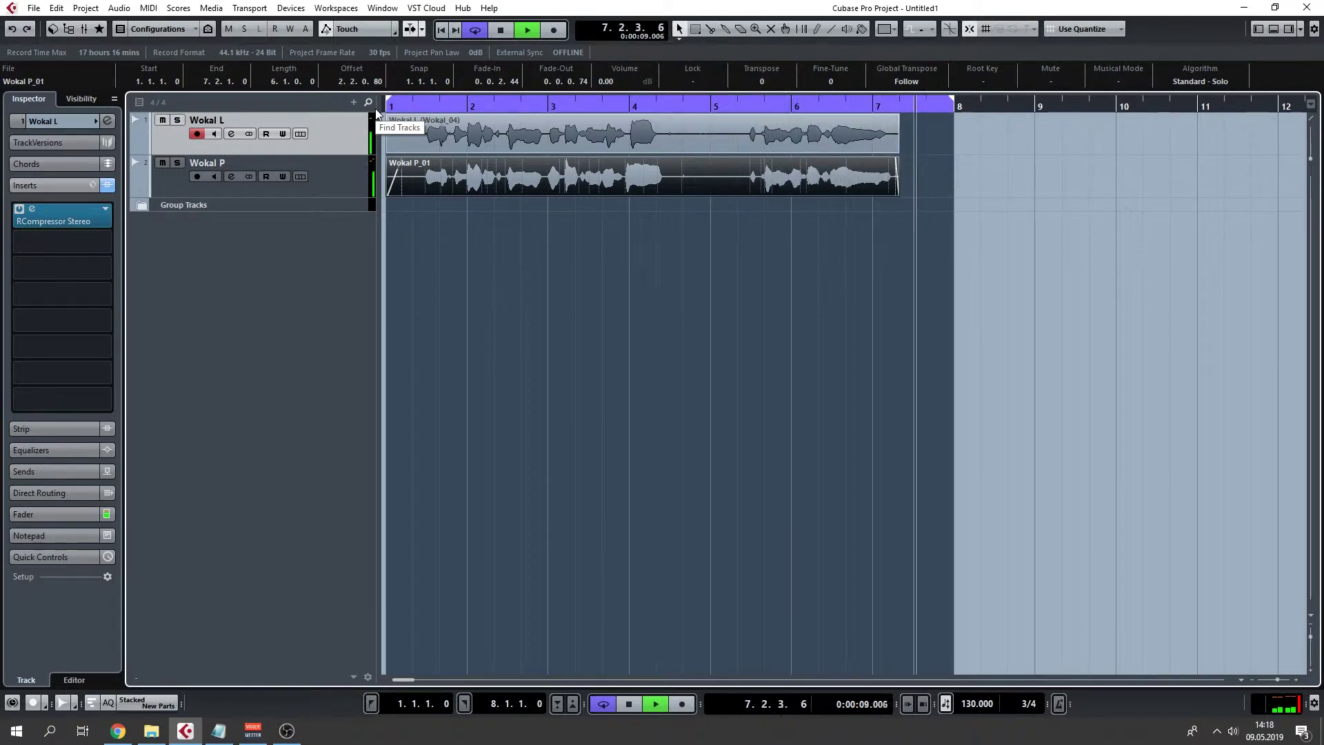
key("space")
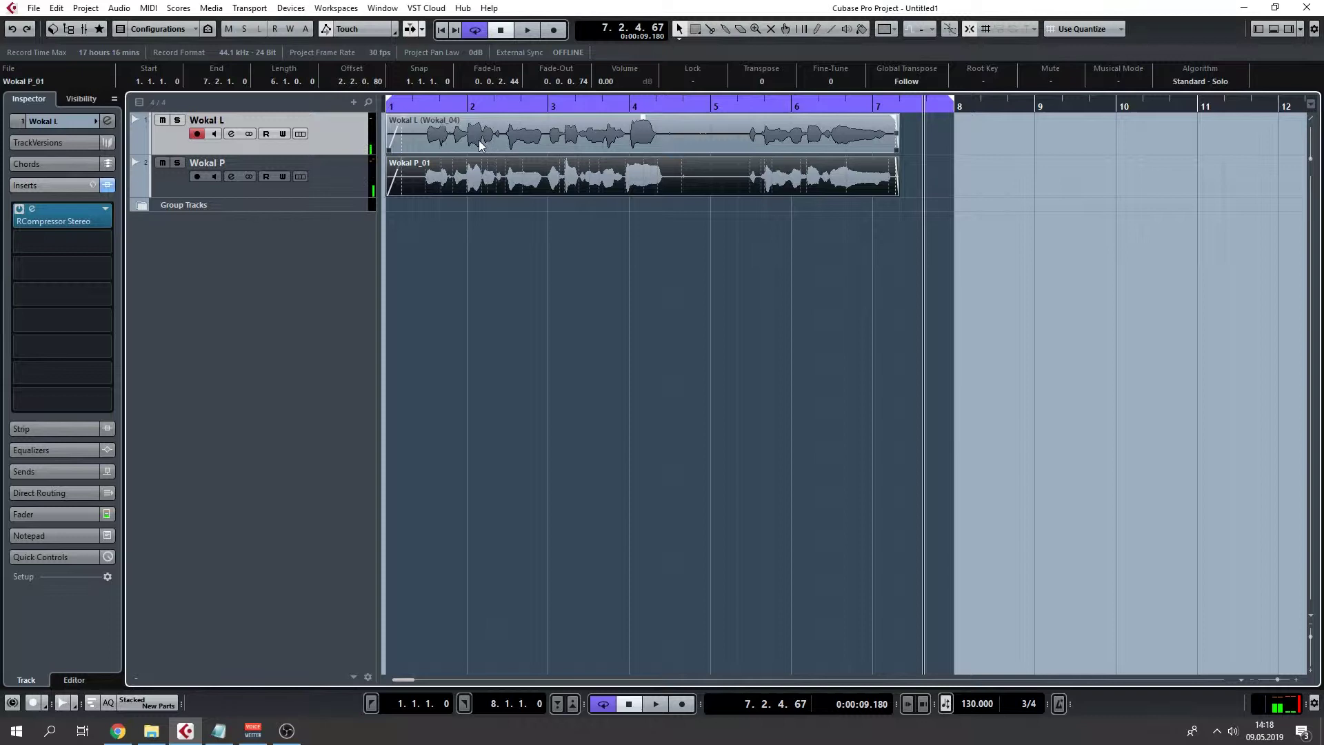
left_click_drag(566, 107, 547, 128)
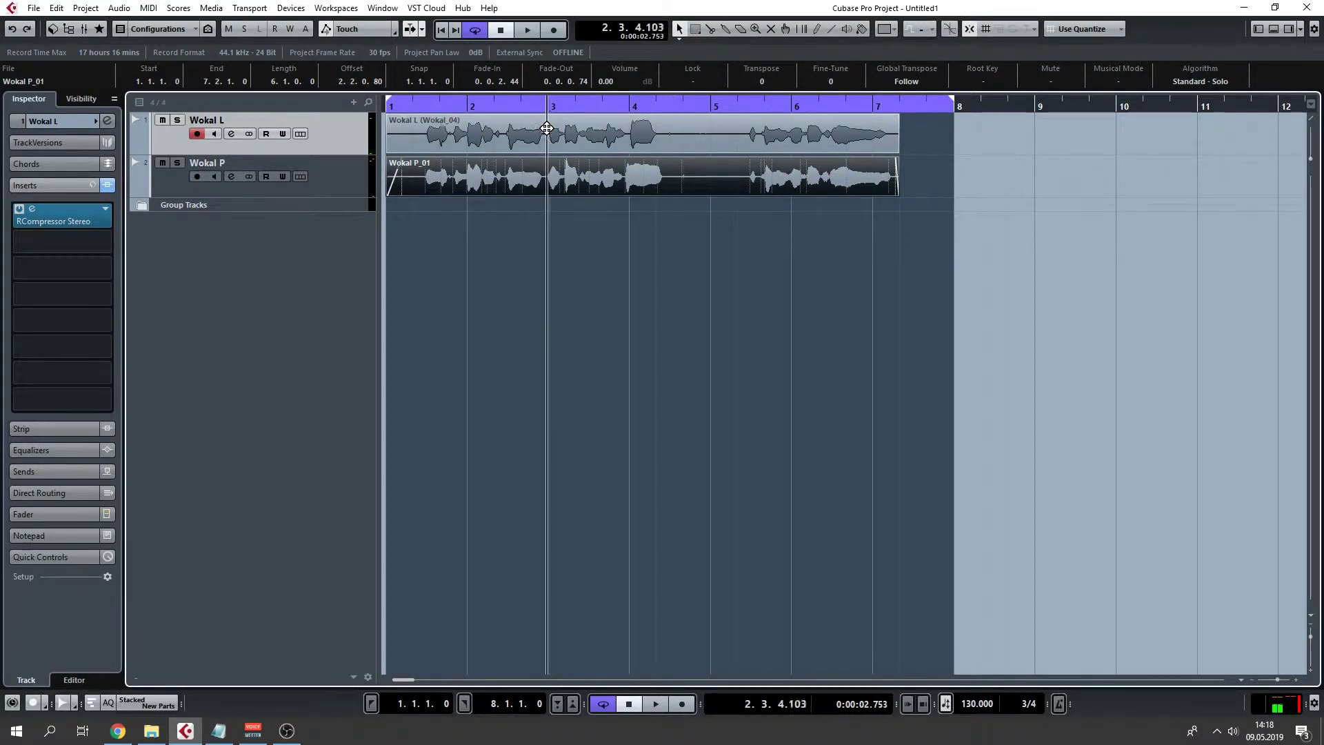
key("space")
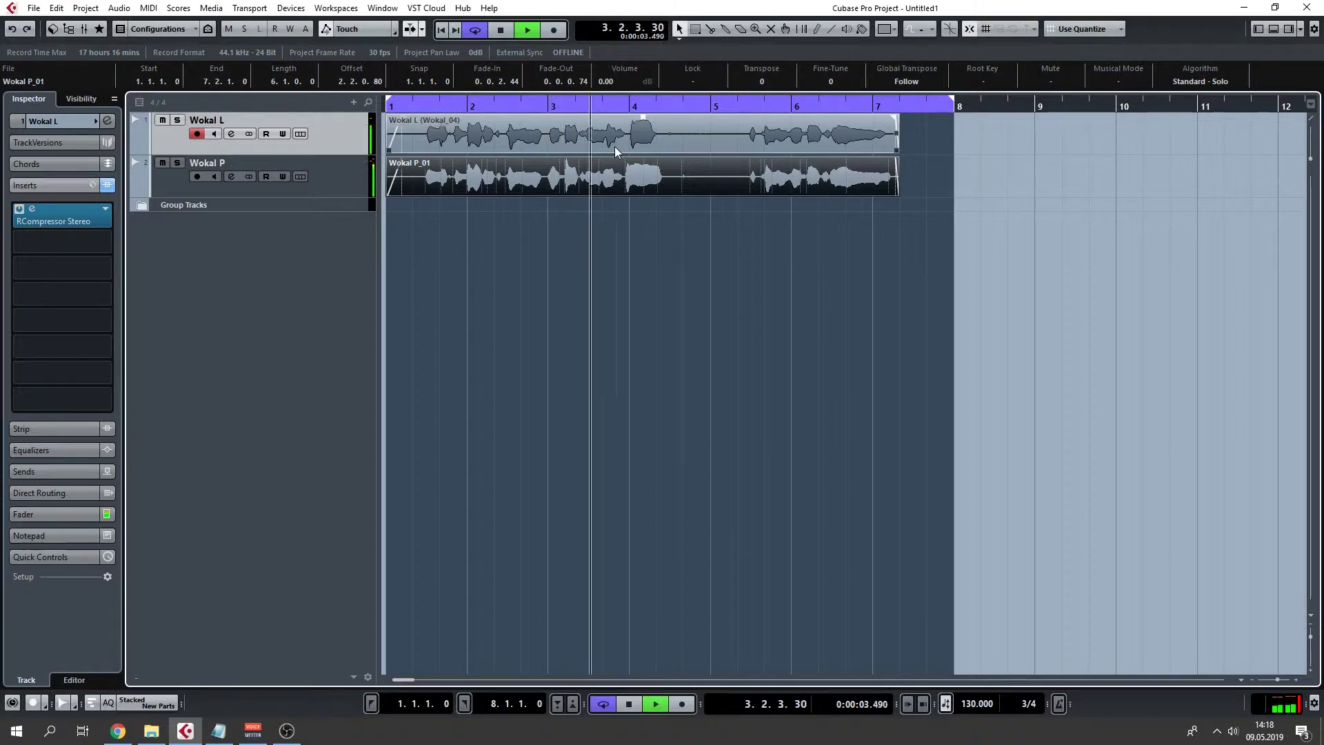
key("space")
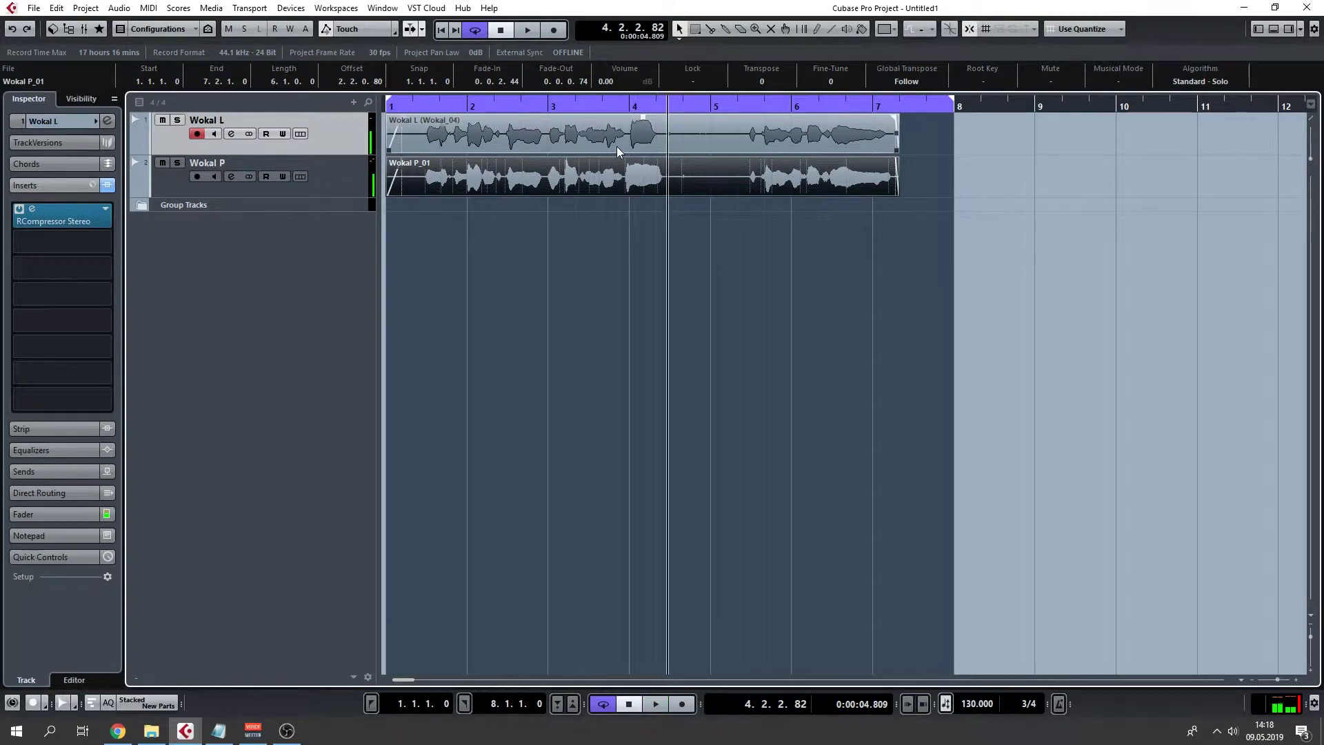
Solo the Wokal L track and listen to it on its own from position 2.3.
left_click(616, 147)
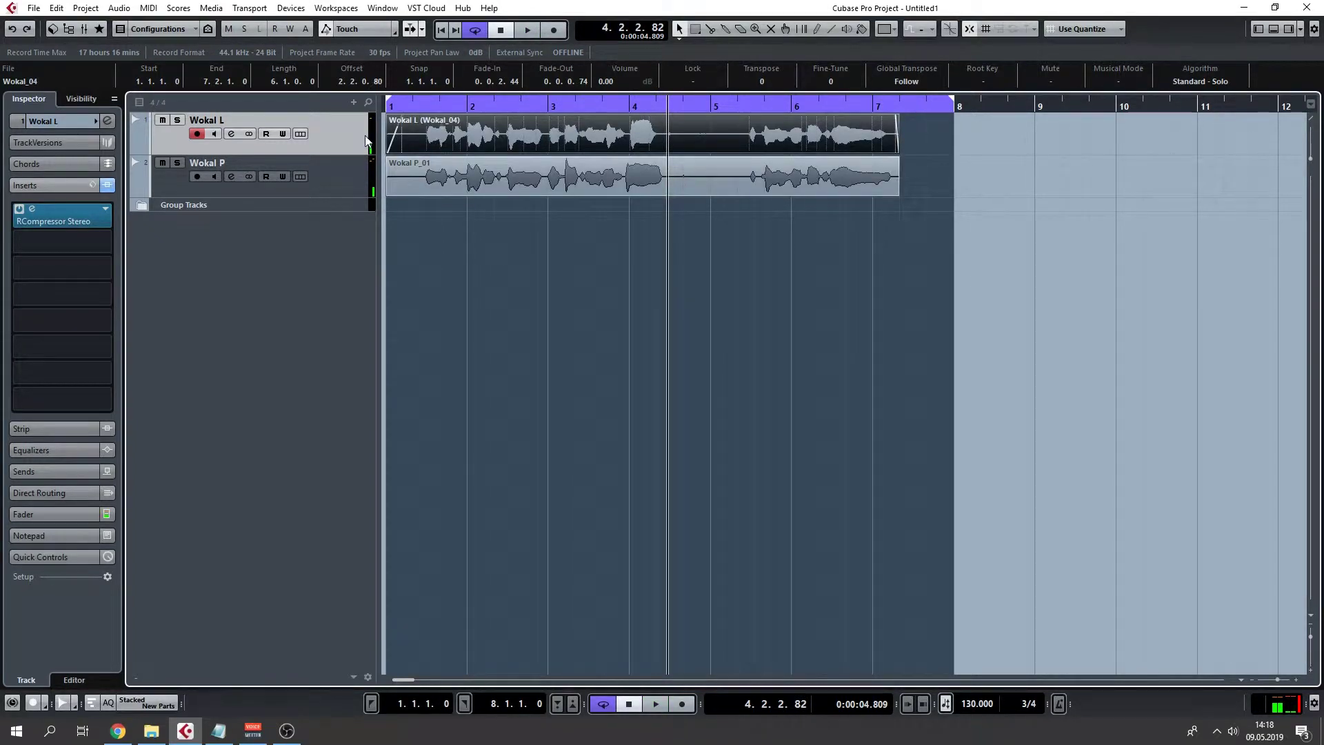
key("s")
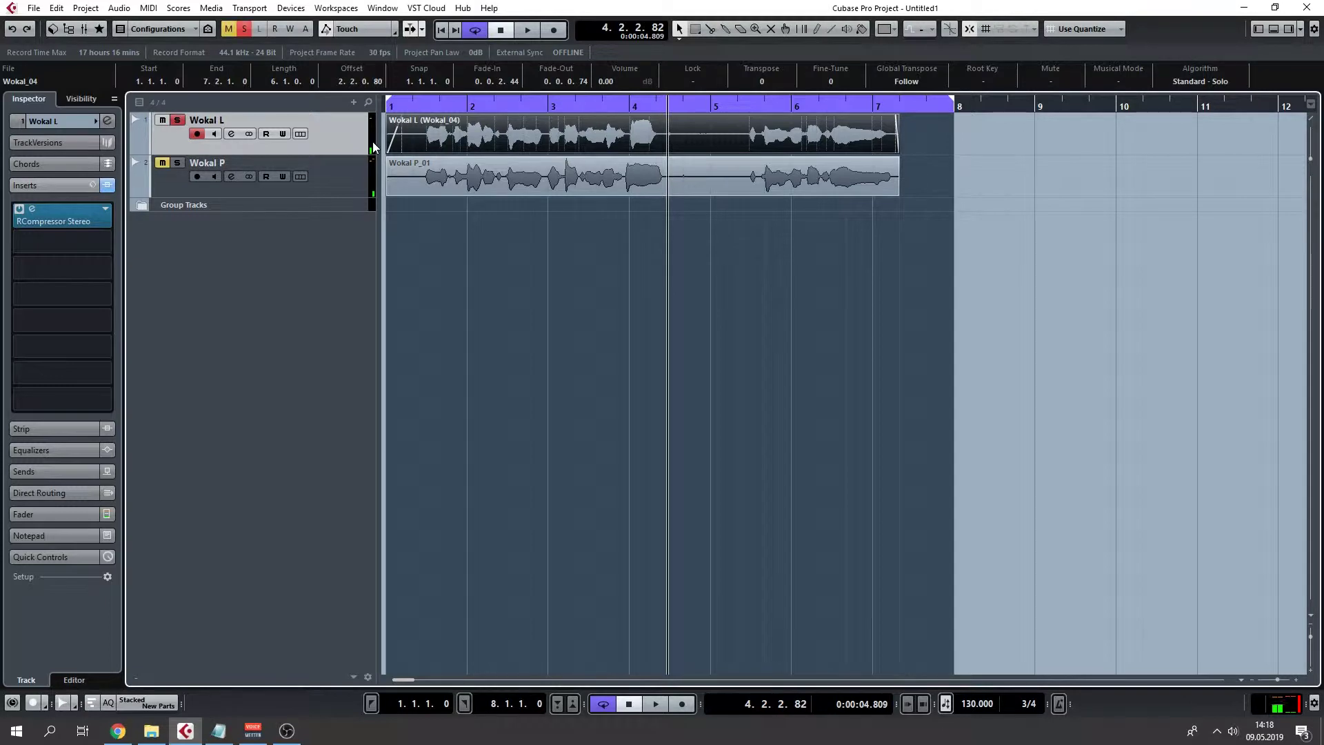
left_click(539, 106)
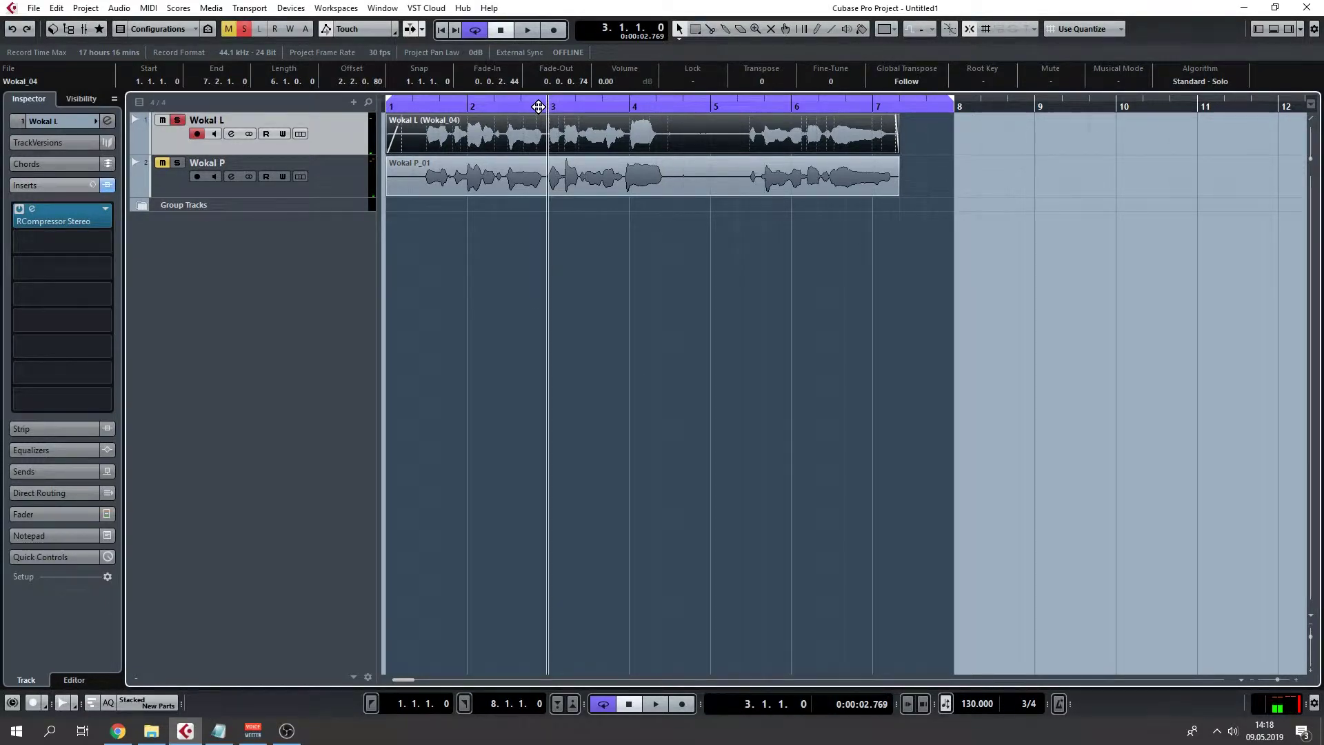
left_click(526, 106)
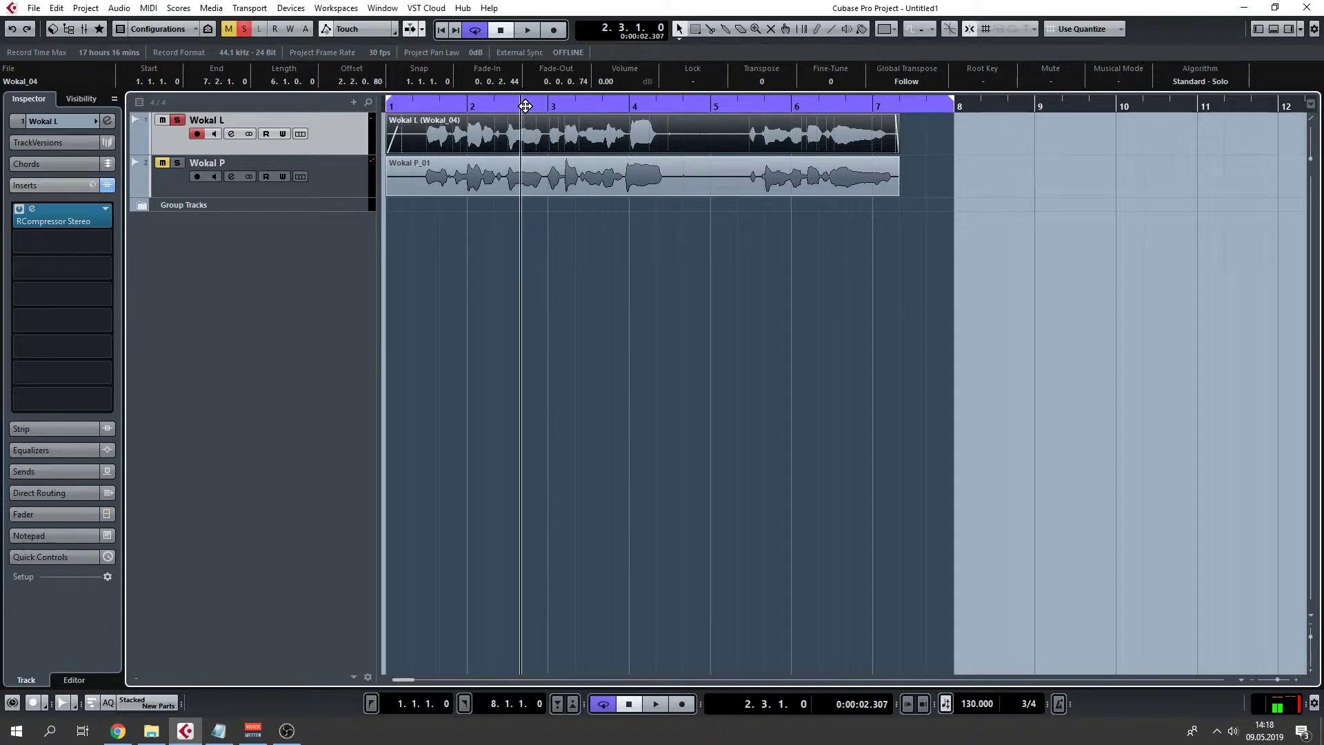
key("space")
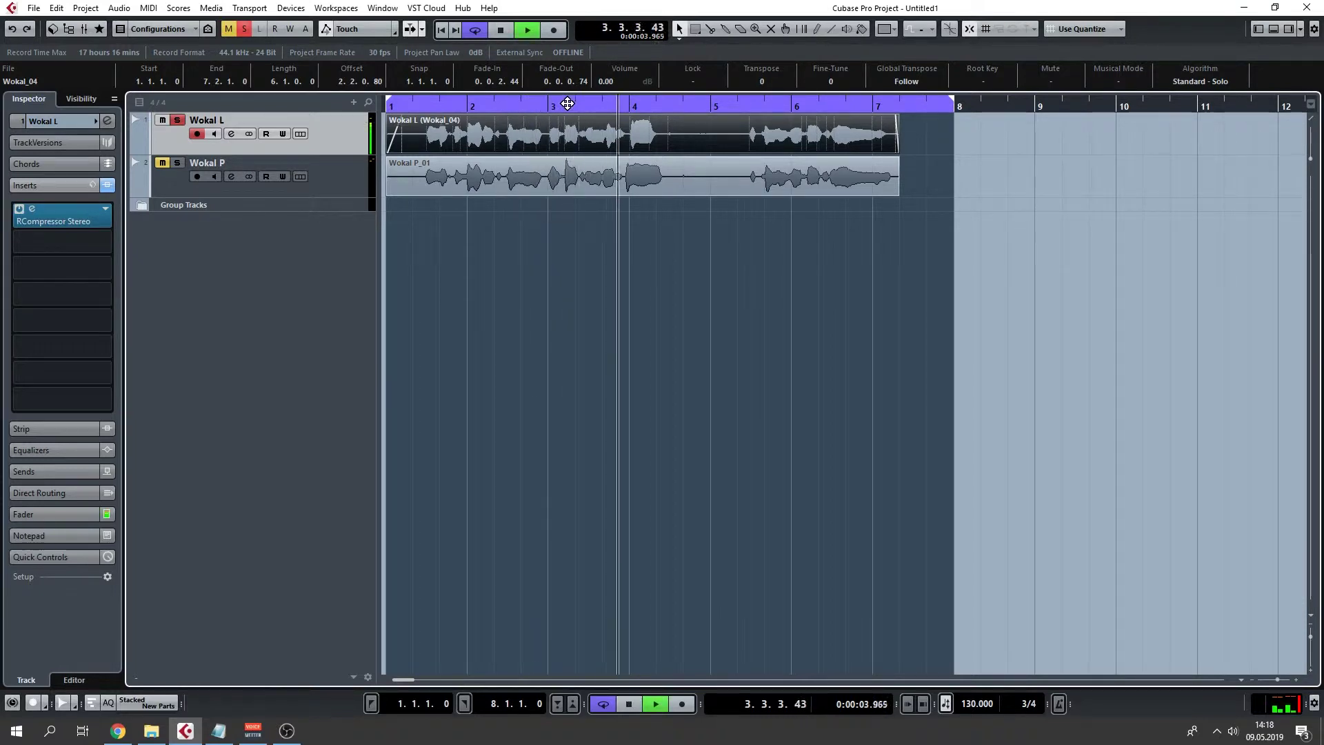
key("space")
Solo Wokal P instead of Wokal L, listen to the passage around bars 3 and 4, and clear the solo.
left_click(177, 163)
left_click(178, 122)
left_click(544, 105)
key("space")
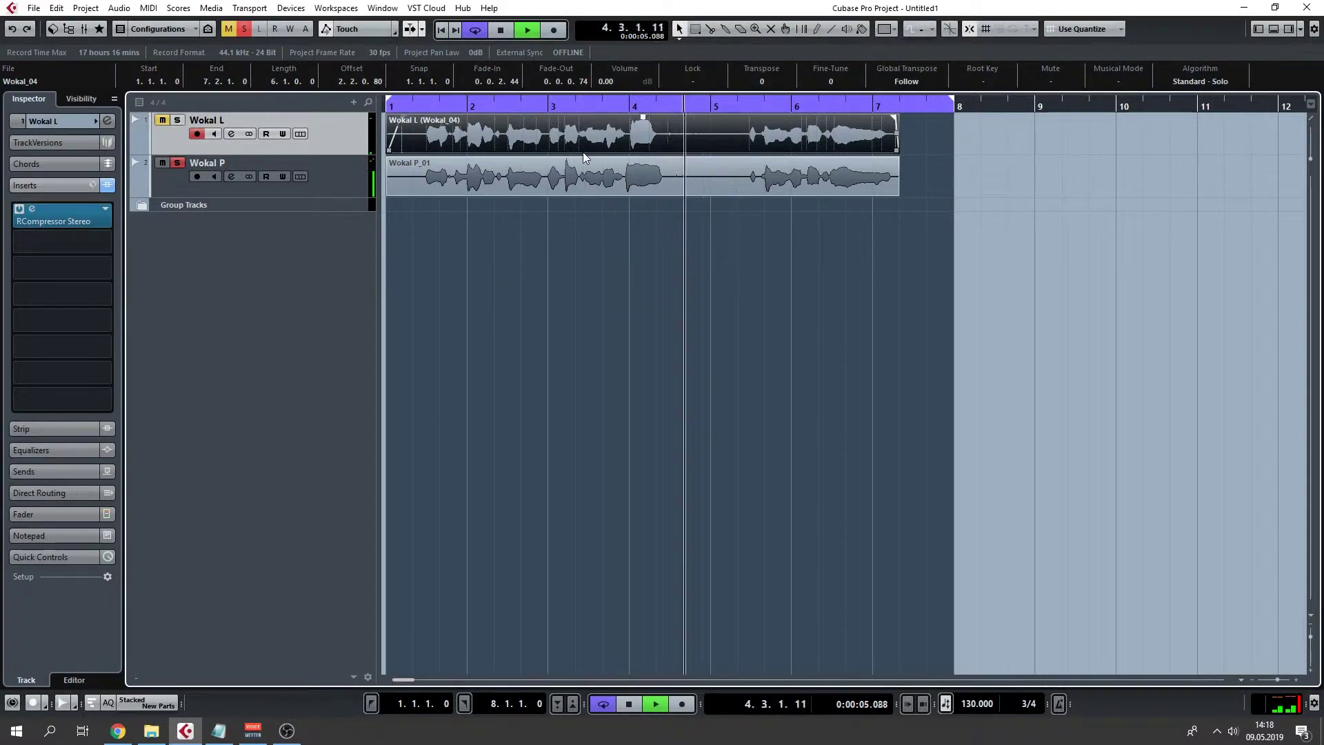
key("space")
left_click(423, 168)
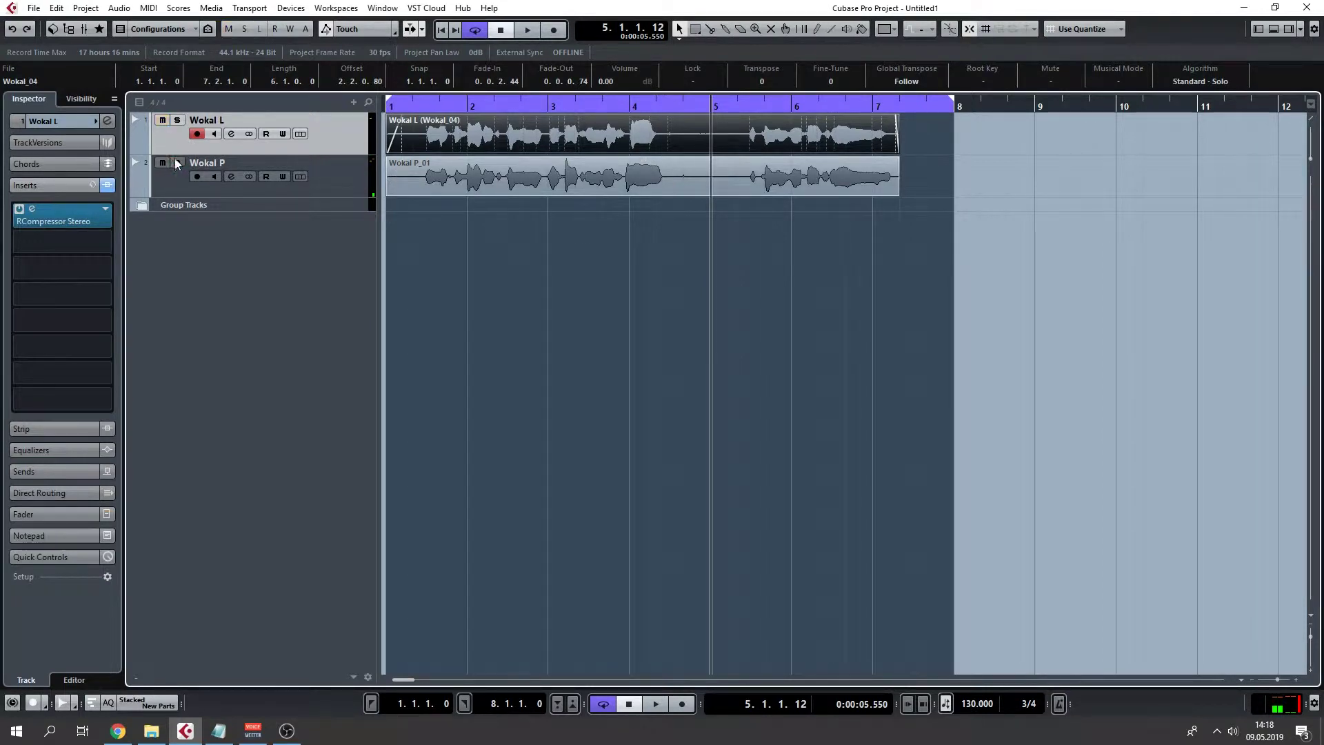
Compare the Wokal L and Wokal P waveforms up close between bars 2 and 4, from position 2.3.
left_click(522, 109)
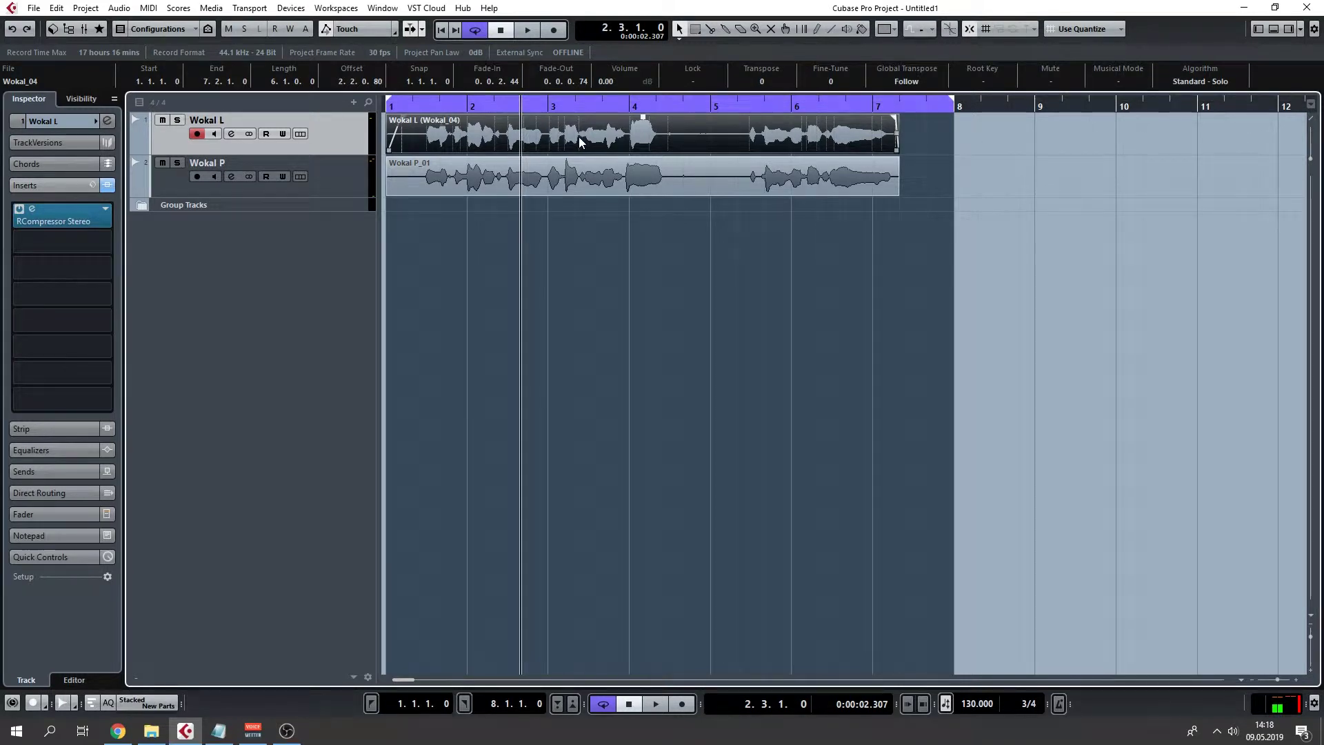
key("h")
key("h")
key("h")
key("h")
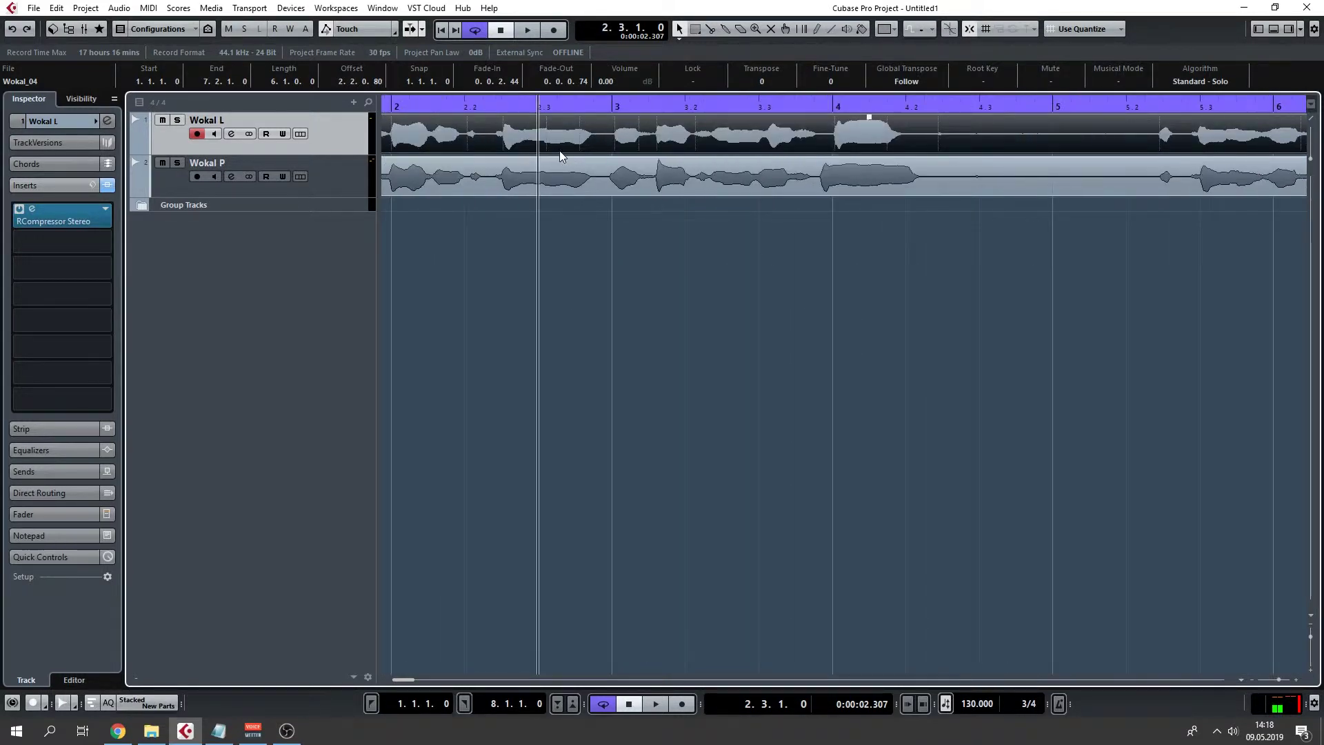
key("h")
key("h")
key("h")
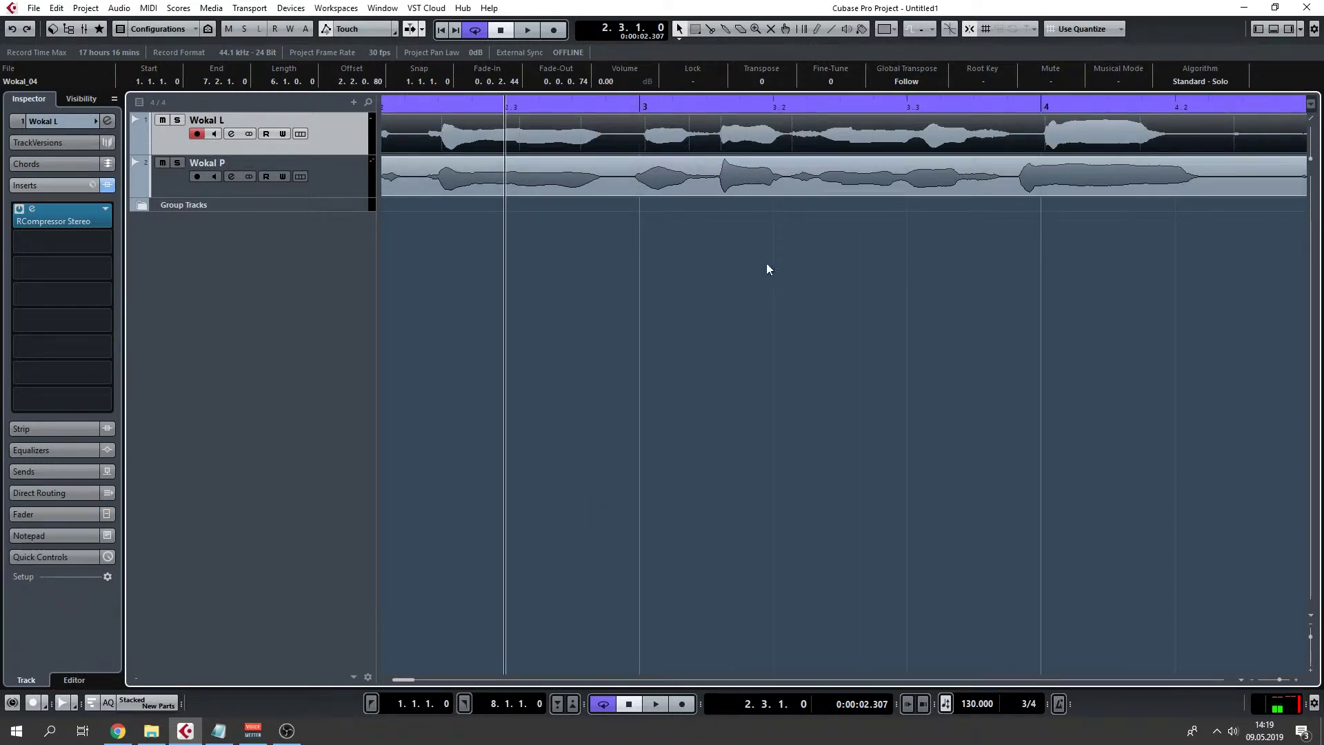
Open the Wokal P event for editing, resize the editor area, and activate Free Warp in AudioWarp.
double_click(1183, 188)
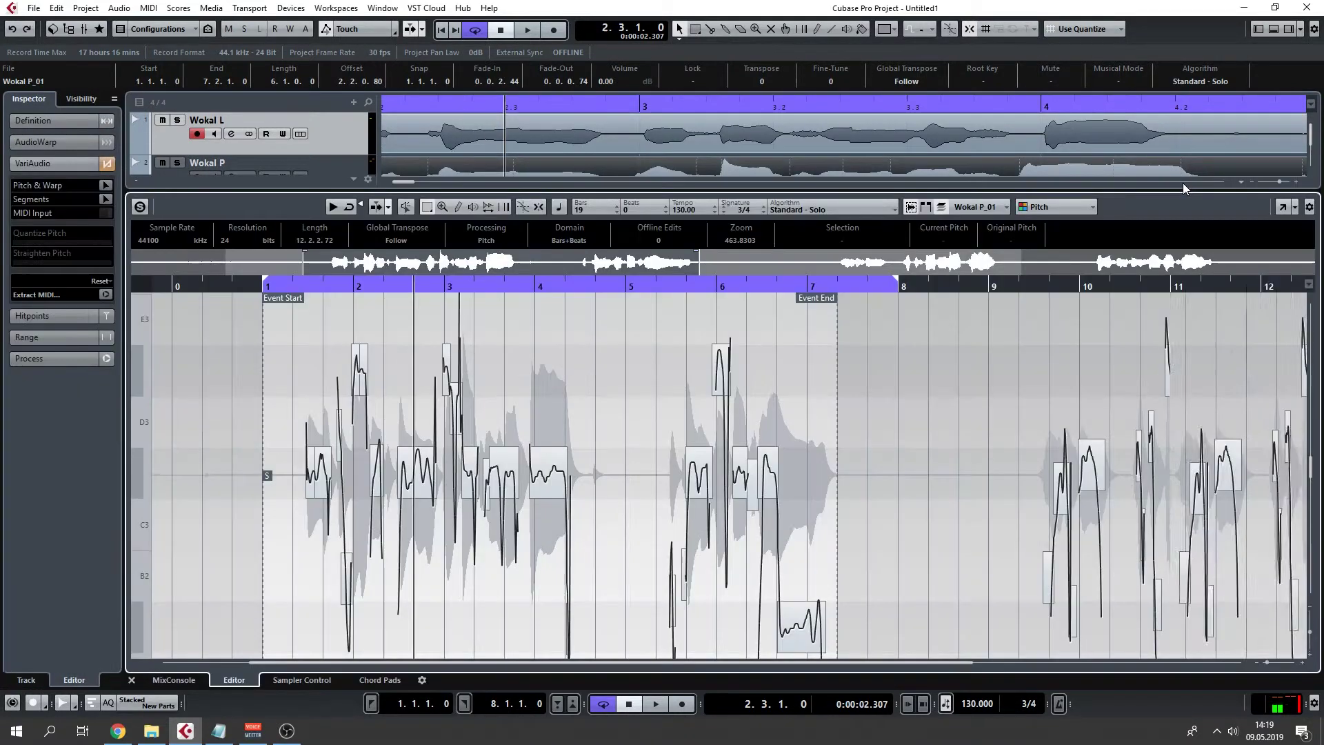
left_click_drag(1170, 195, 1139, 278)
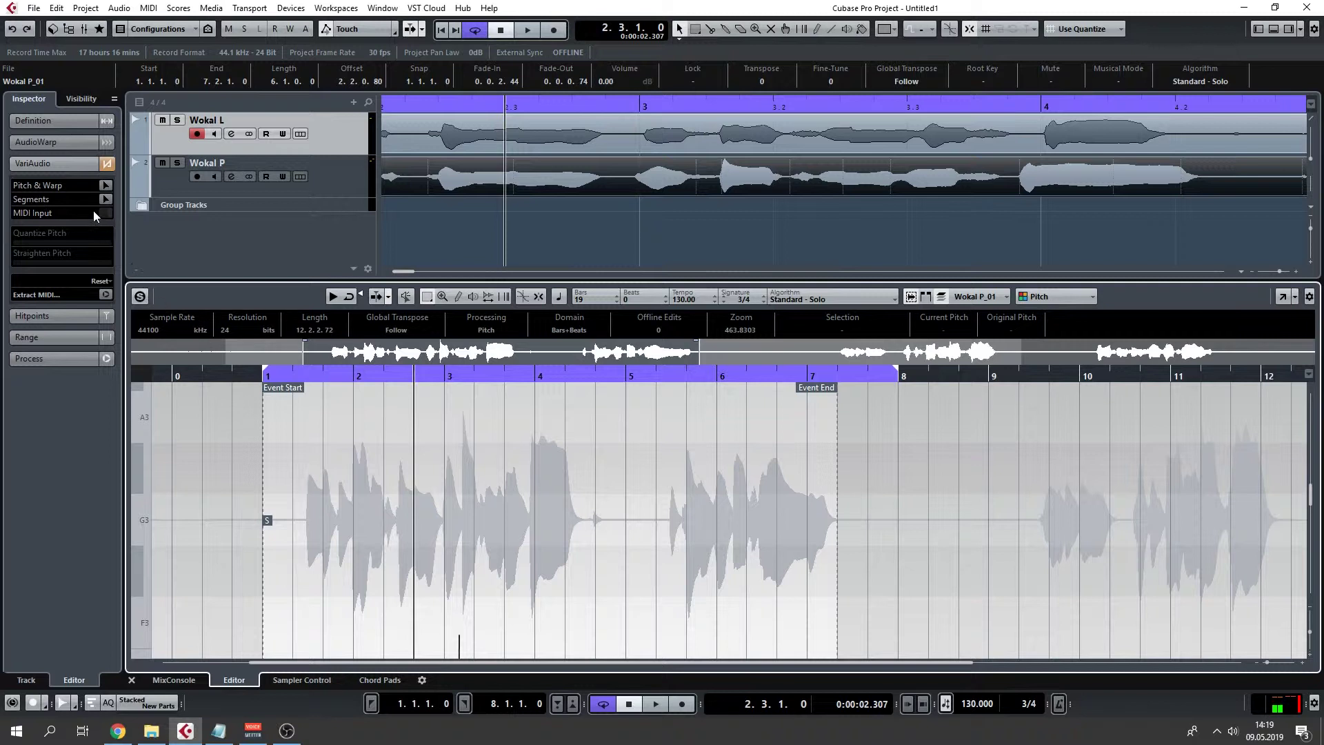
left_click(60, 143)
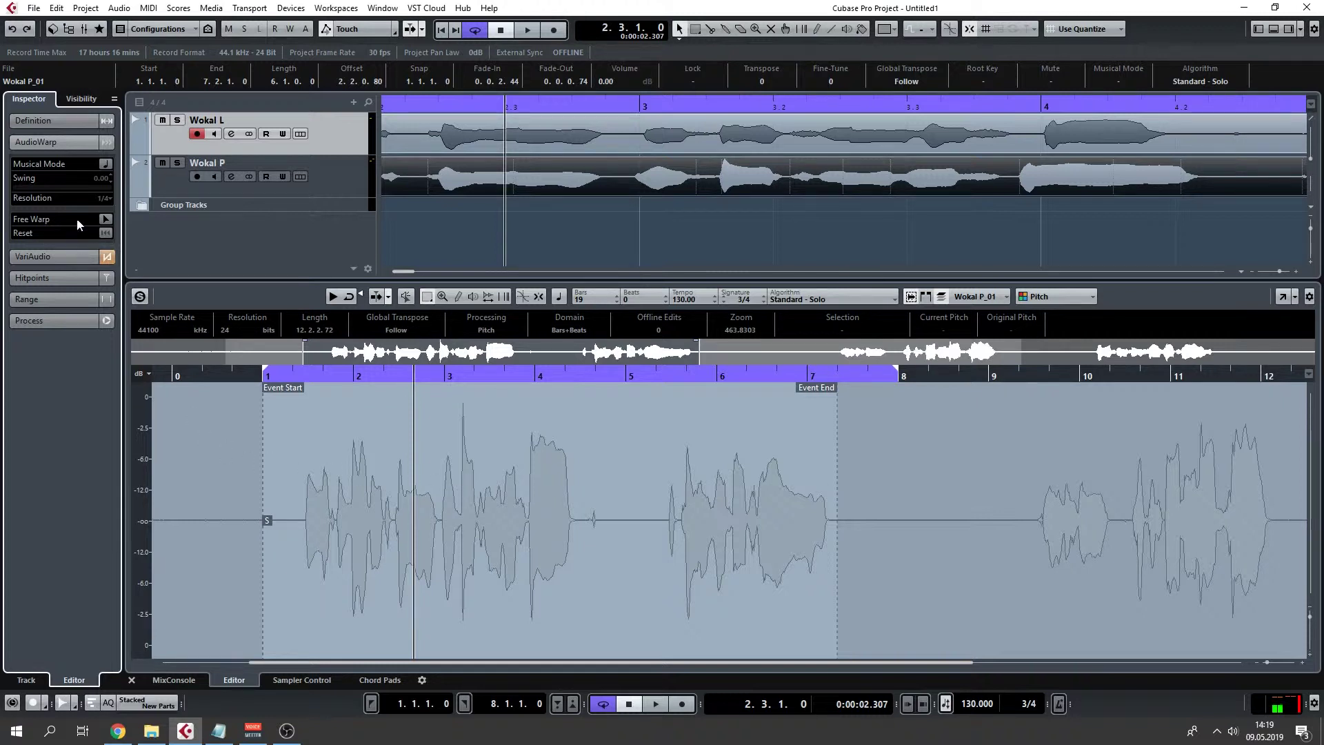
left_click(105, 219)
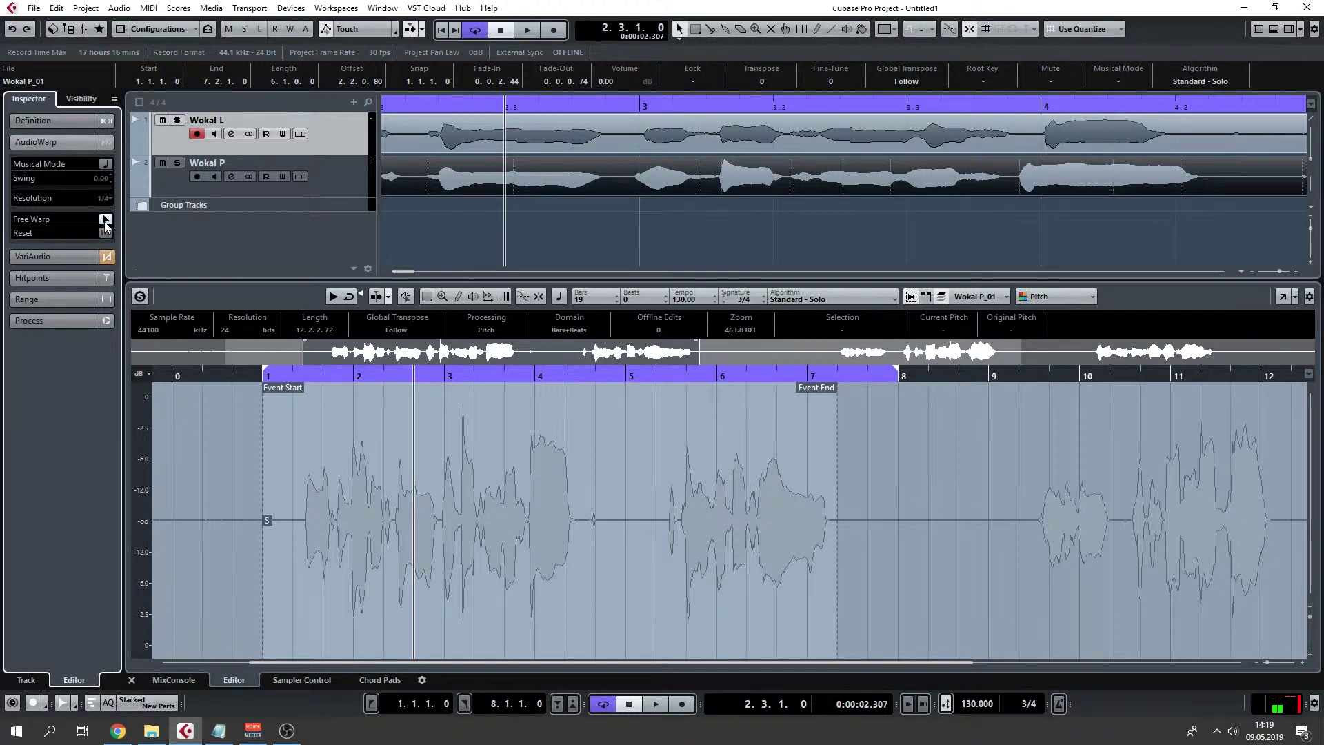
Try placing several warp markers along the Wokal P waveform and undo all of them.
left_click(333, 520)
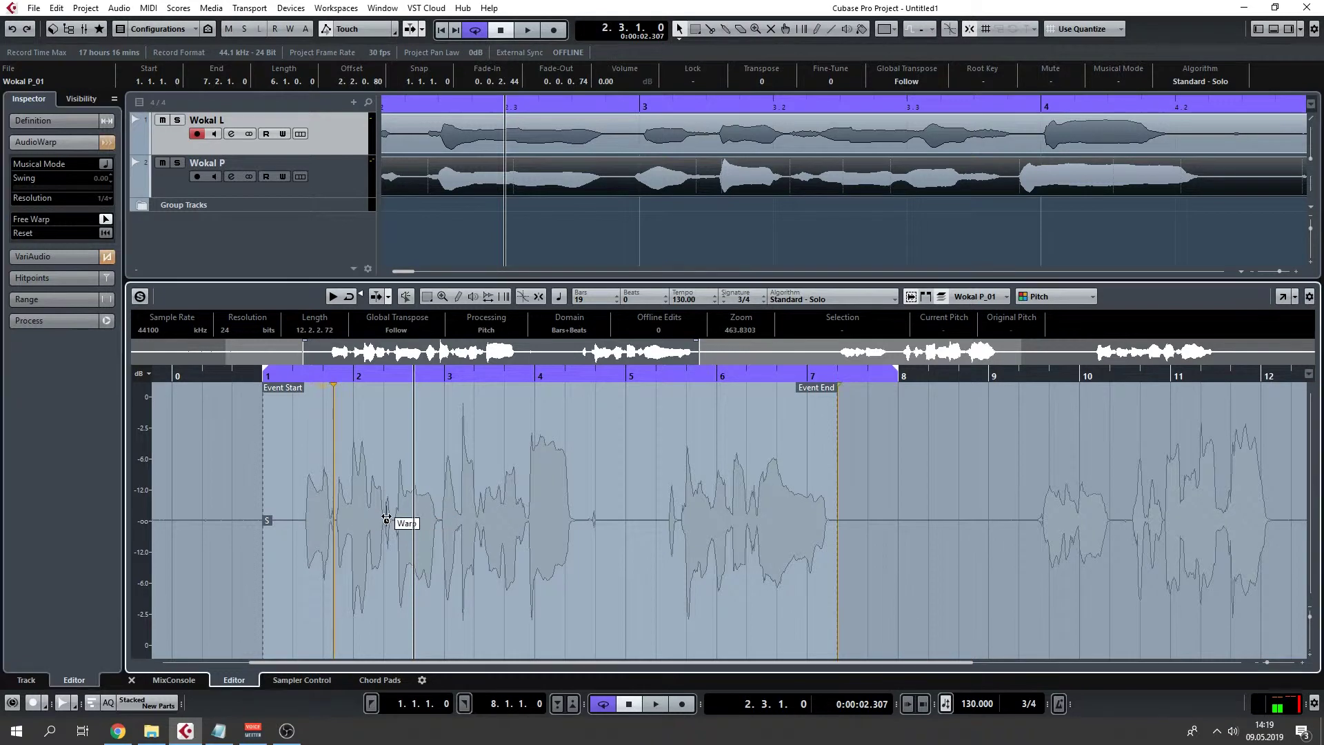
left_click_drag(386, 520, 441, 517)
left_click(524, 520)
mouse_move(561, 523)
left_mouse_down()
mouse_move(533, 521)
mouse_move(736, 511)
left_mouse_up()
key("ctrl+z")
key("ctrl+z")
key("ctrl+z")
key("ctrl+z")
key("ctrl+z")
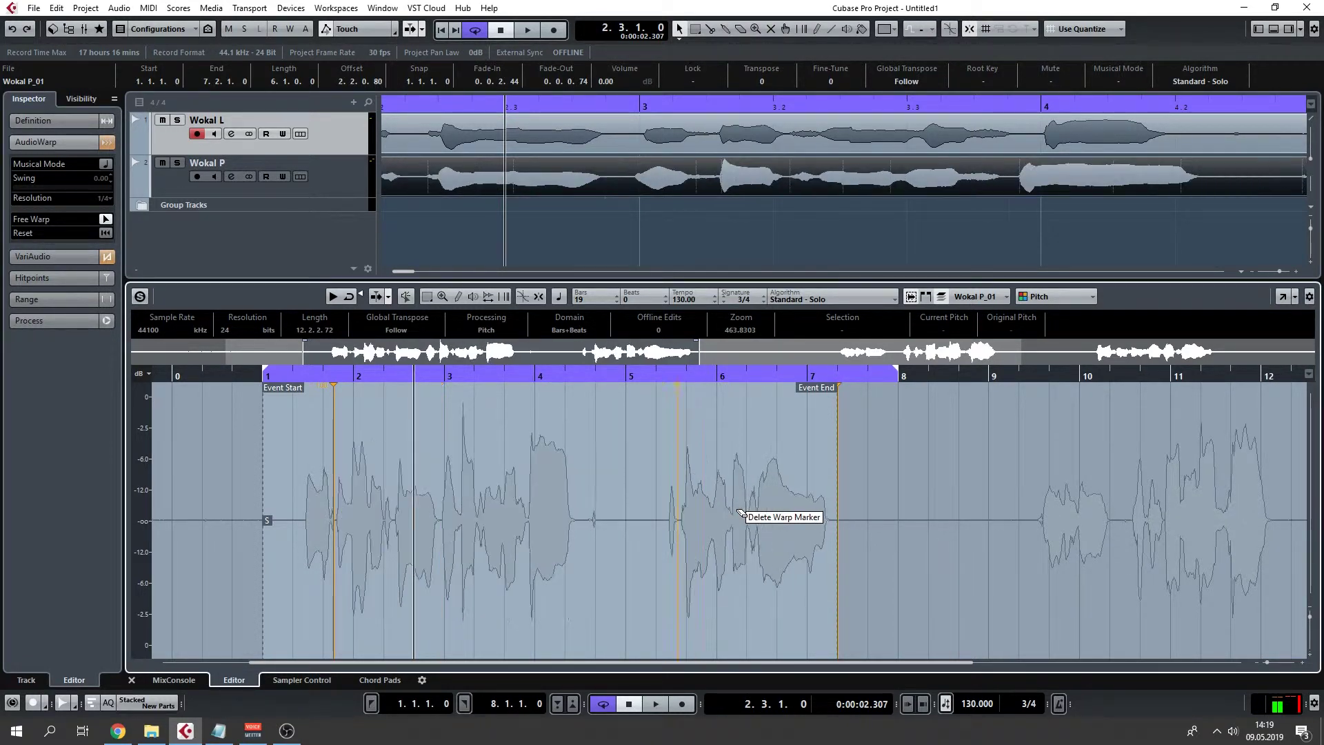
key("ctrl+z")
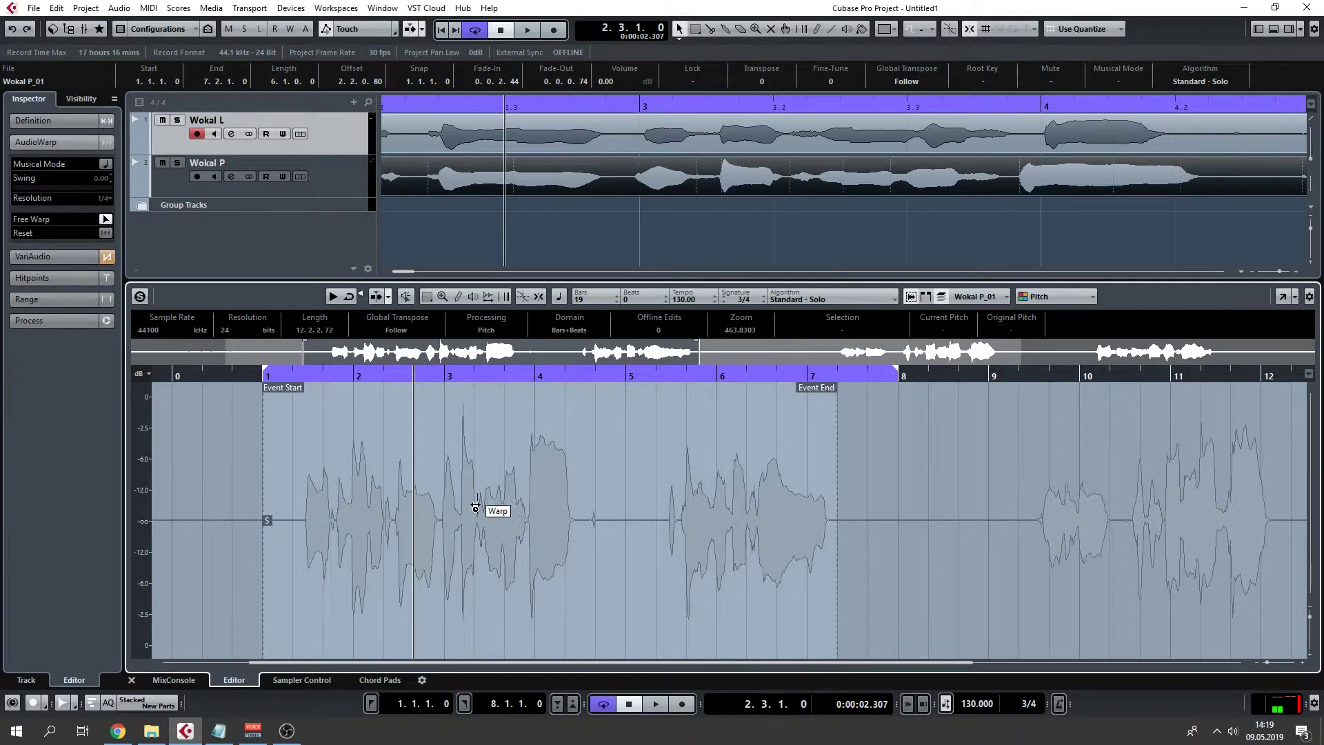
Place the cursor just before bar 3 and examine how both vocals line up between bars 2 and 4.
left_click_drag(376, 377, 450, 382)
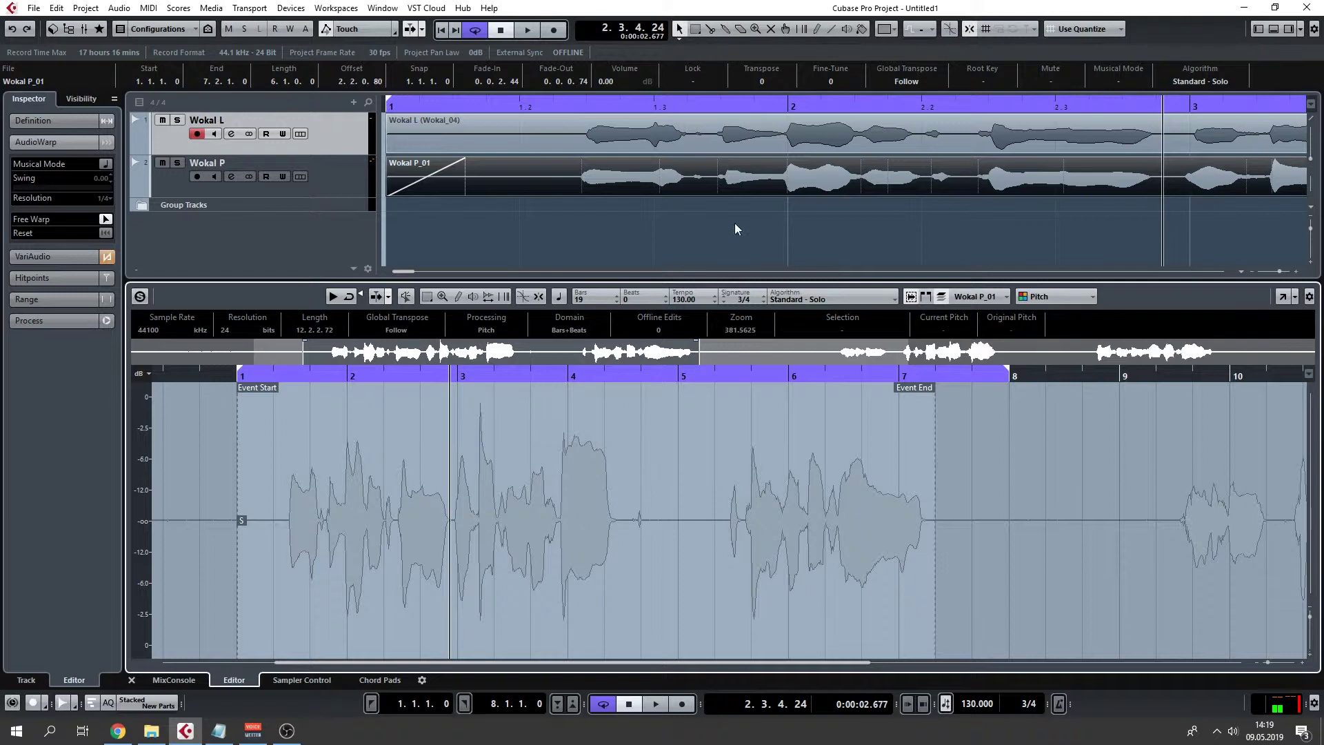
key("g")
key("g")
key("g")
key("g")
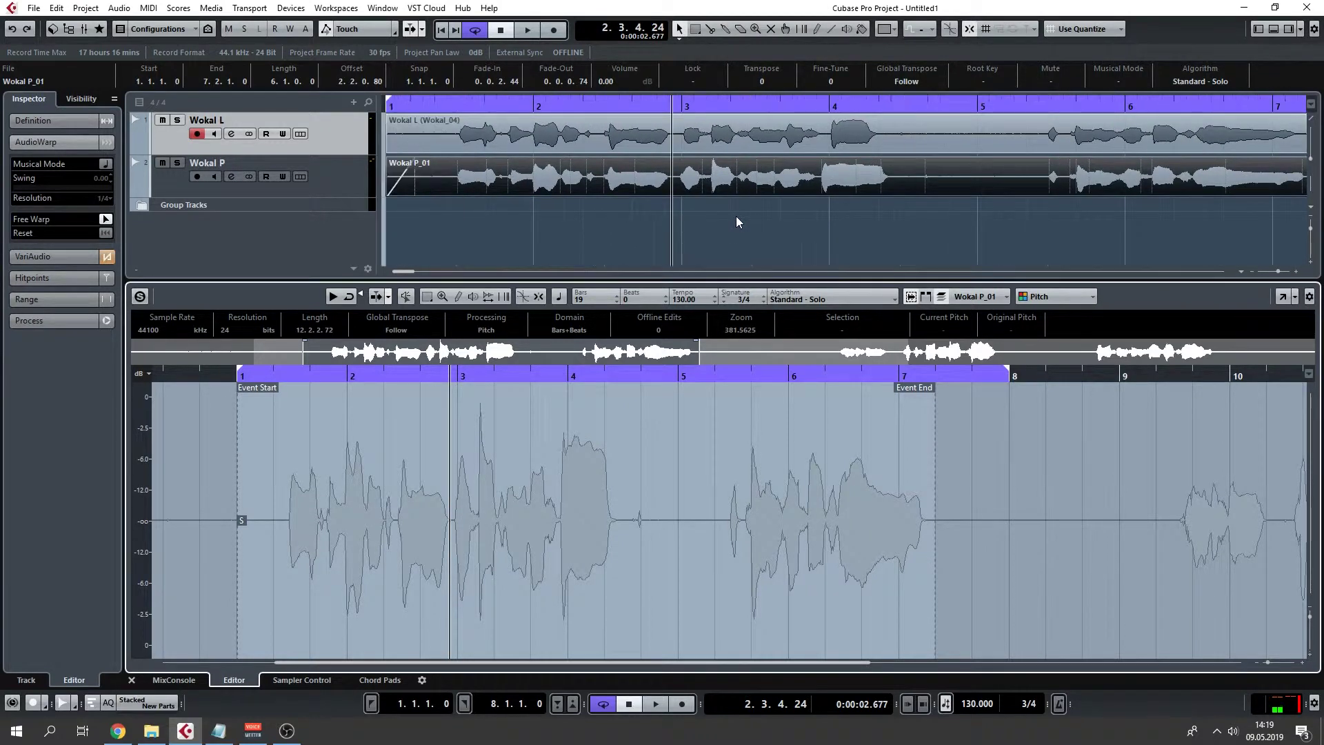
key("h")
key("h")
key("h")
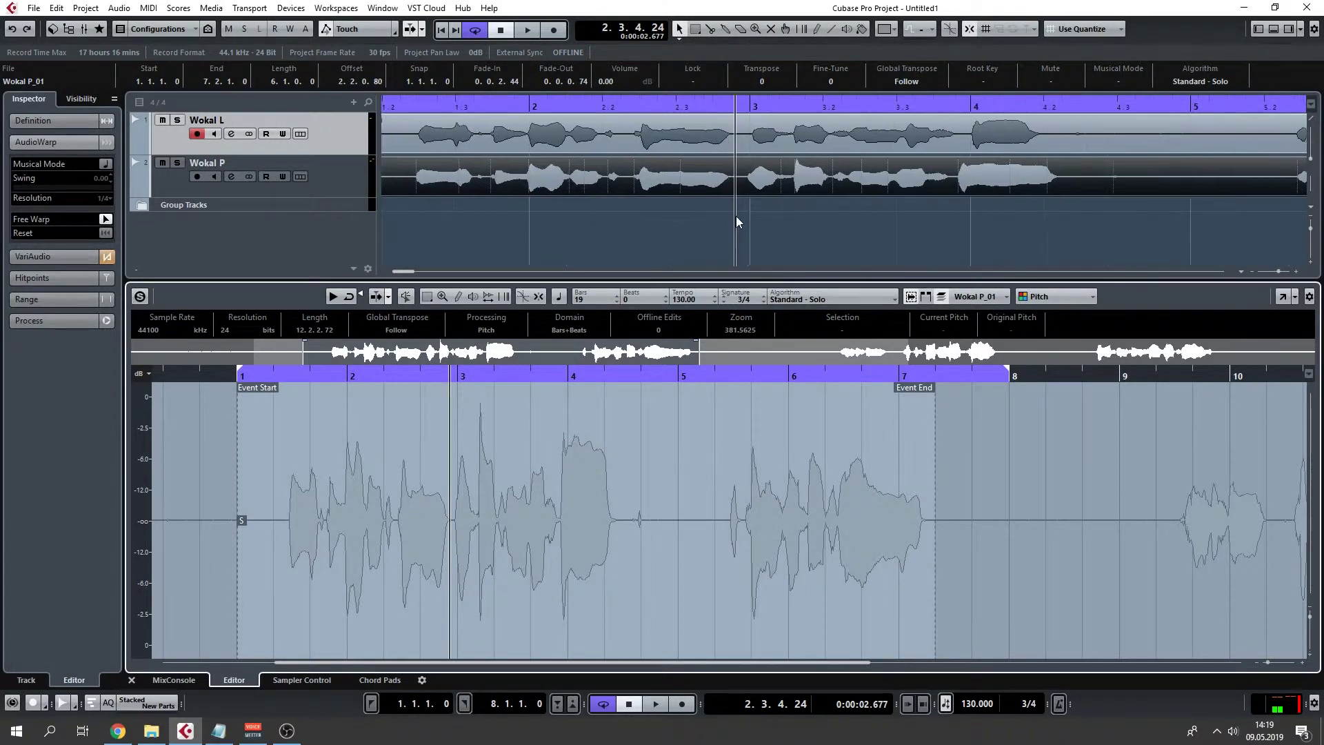
key("h")
key("h")
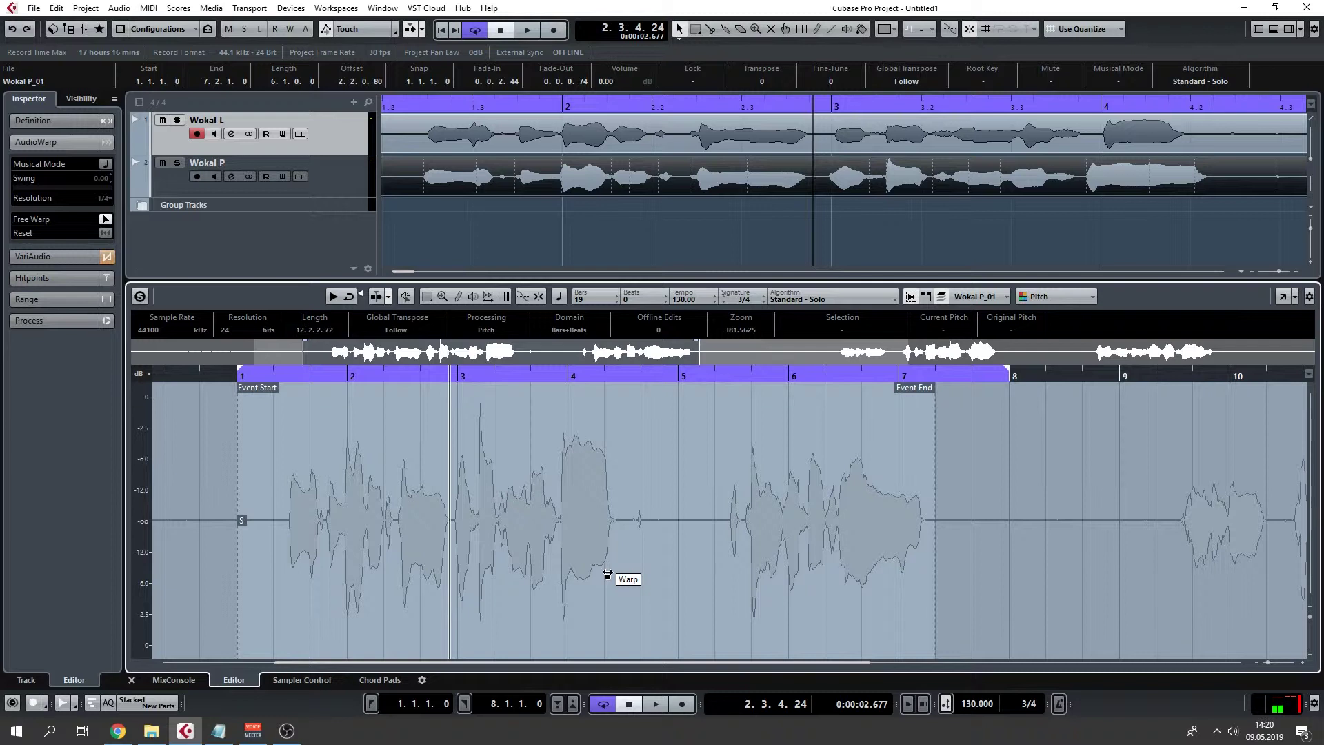
Try isolating the Wokal P phrase with warp markers just before bar 3 and at bar 5, and delete them.
scroll(457, 524, "up", 4, "ctrl")
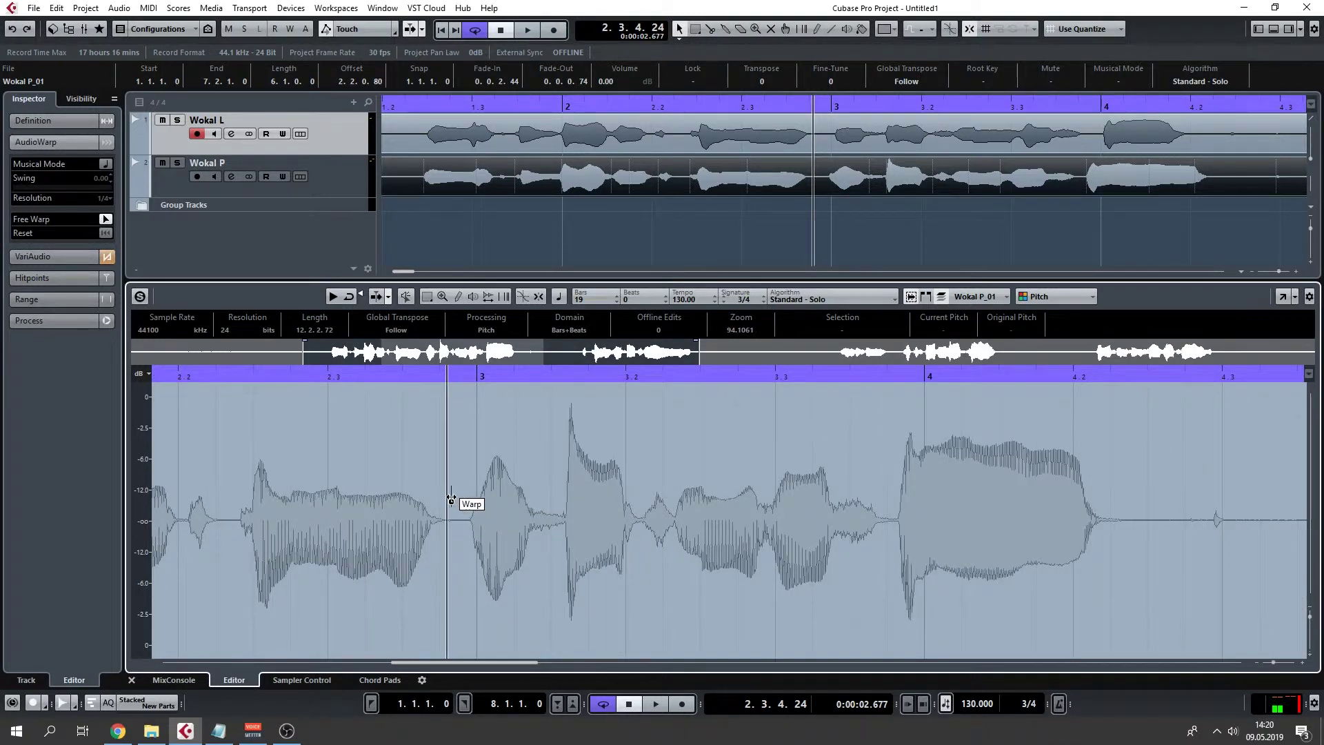
scroll(455, 512, "down", 2, "ctrl")
left_click(452, 507)
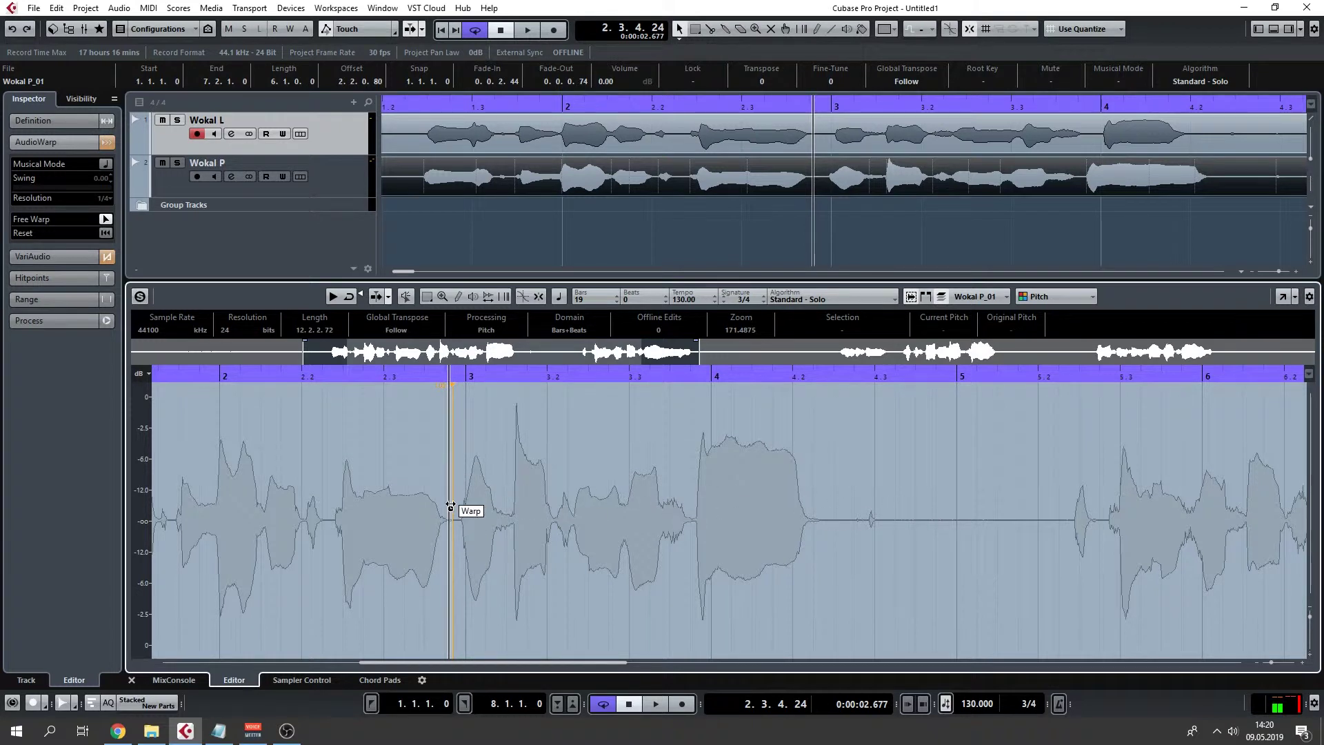
left_click(960, 529)
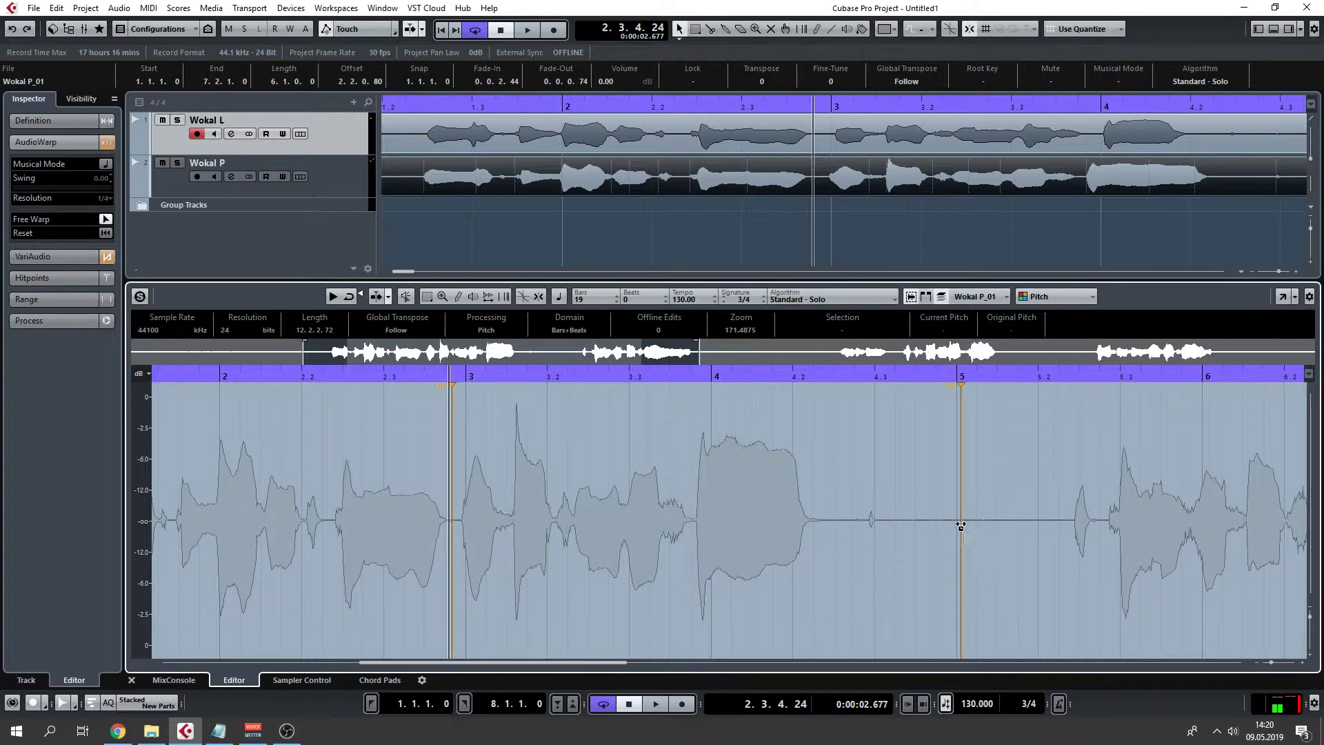
left_click(482, 535, "shift")
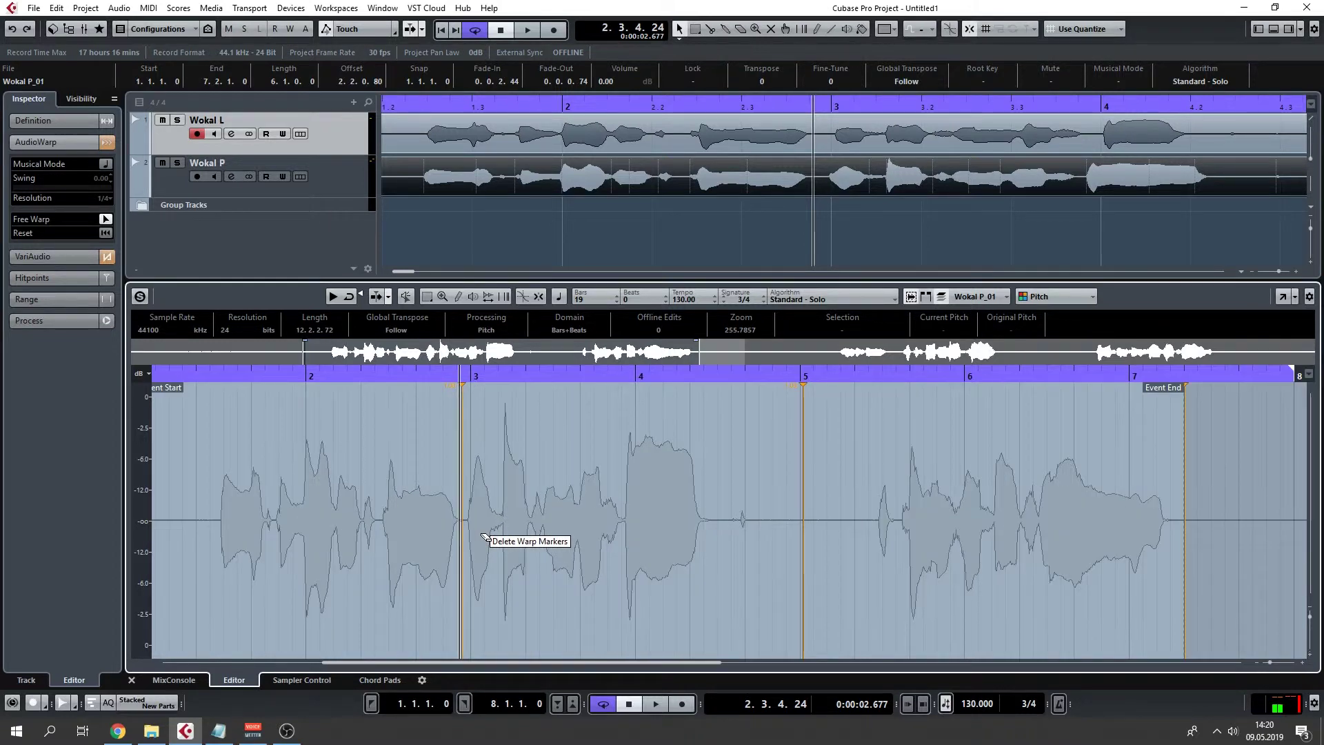
key("g")
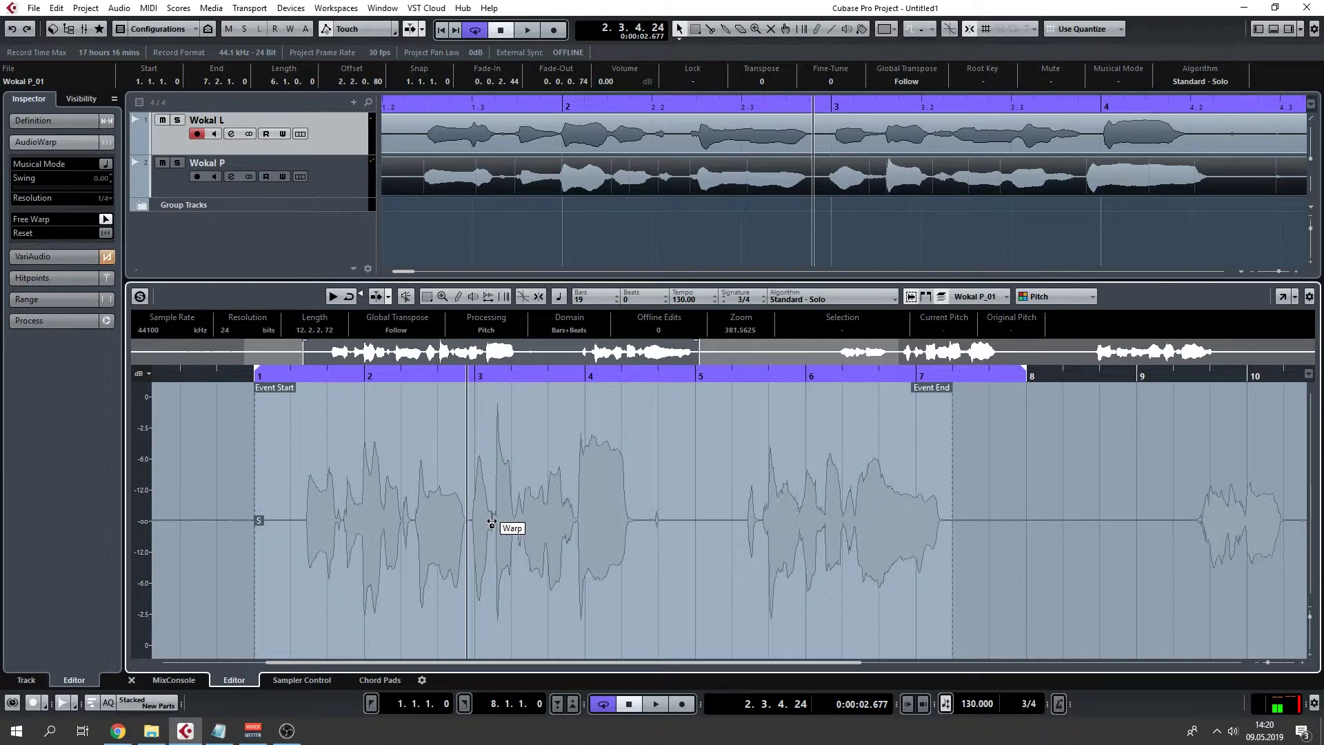
Play the magnified Wokal P phrase from just before bar 3 into bar 4 together with Wokal L.
scroll(490, 531, "up", 3)
left_click(371, 376)
key("space")
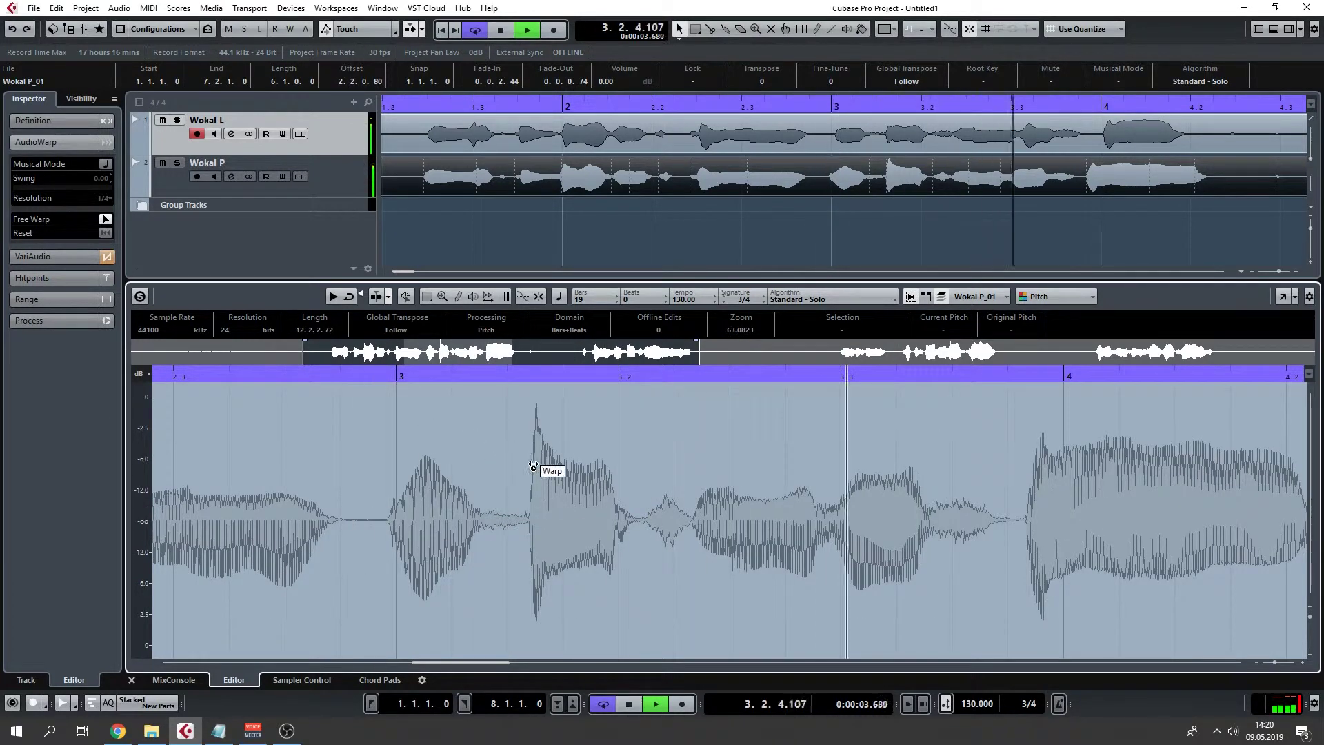
key("space")
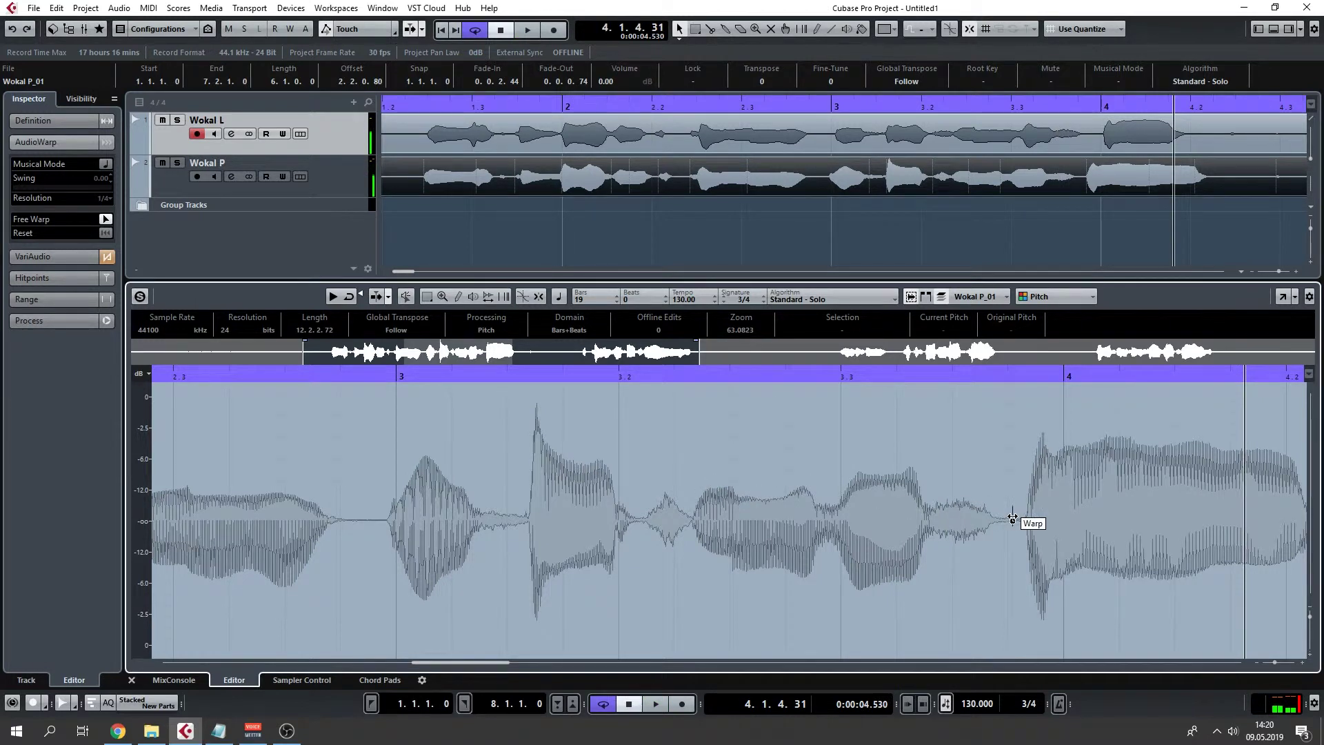
Try adding a warp marker in the gap just before the long note at bar 4, and undo it.
scroll(1012, 519, "down", 1)
mouse_move(1015, 522)
left_mouse_down()
mouse_move(1041, 521)
mouse_move(1020, 517)
left_mouse_up()
key("ctrl+z")
scroll(710, 515, "down", 1)
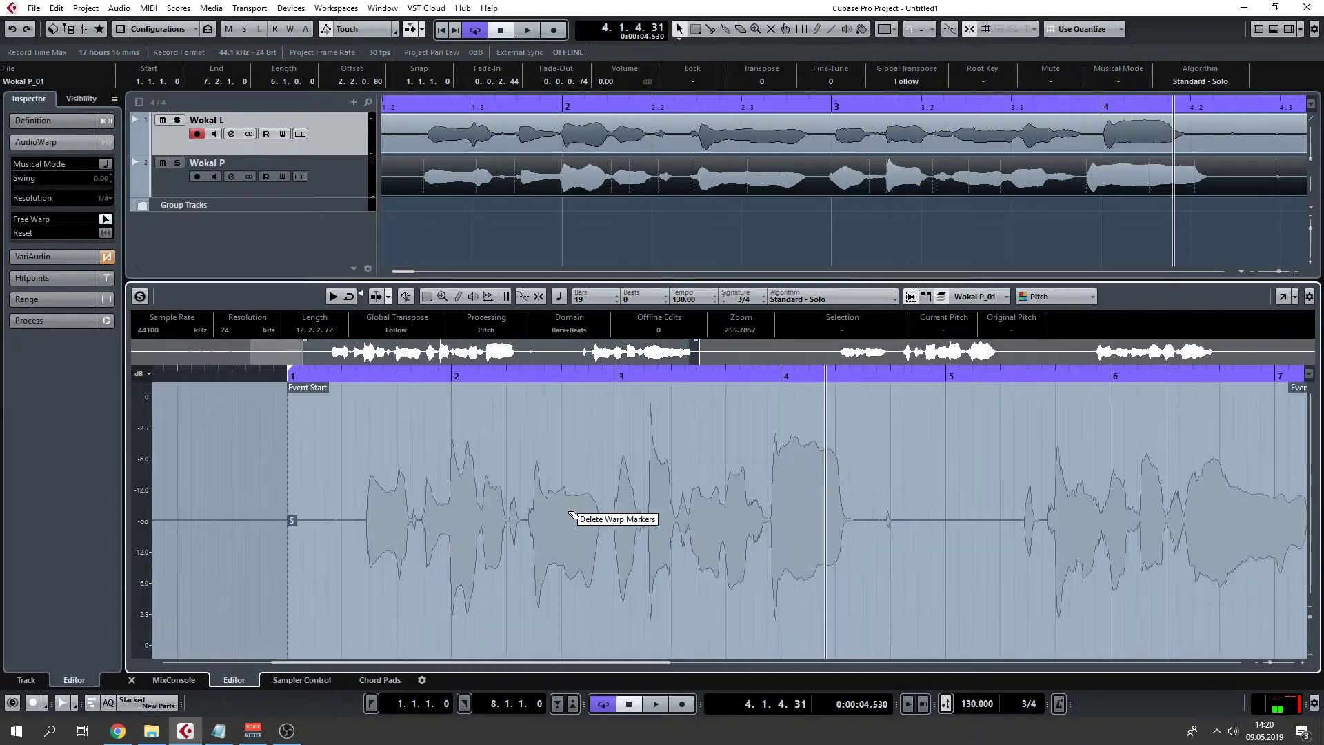
Add warp markers to Wokal P just before bars 3 and 5, try warping the long note's start at bar 4, and undo it.
left_click(610, 516)
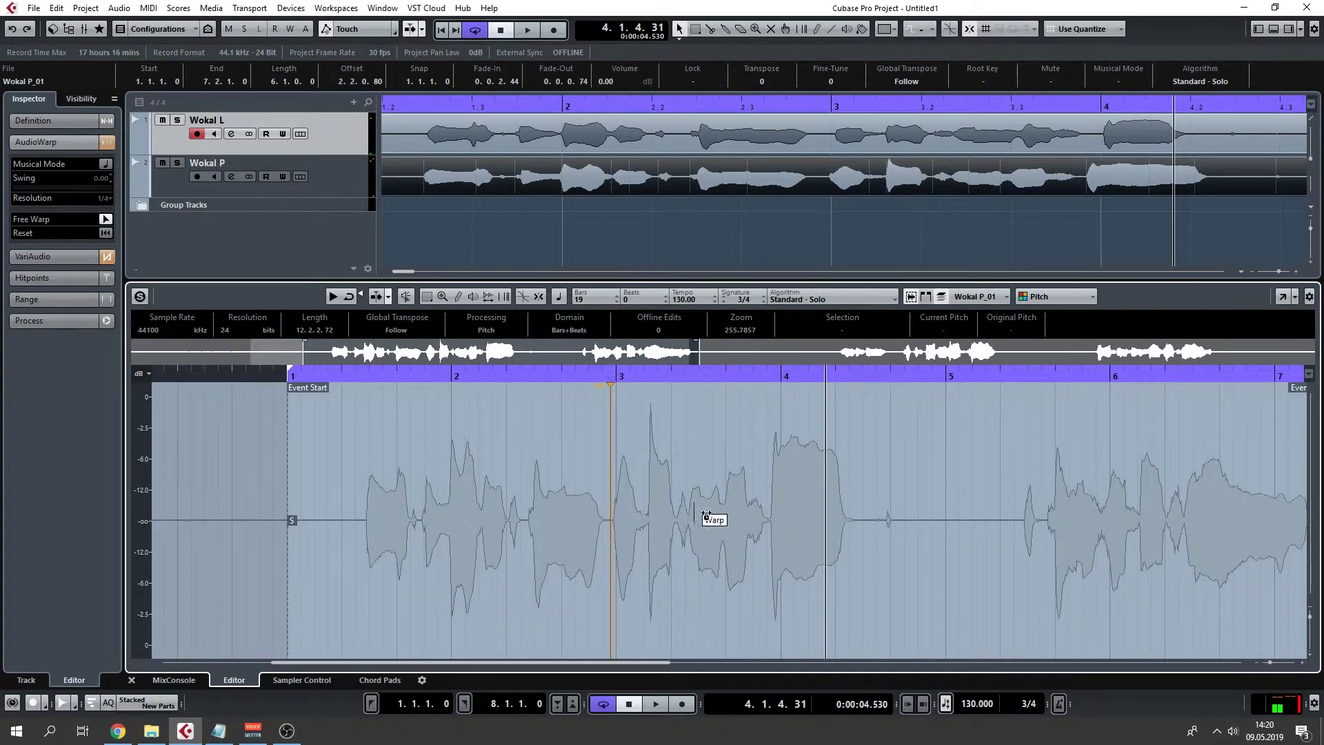
left_click(935, 522)
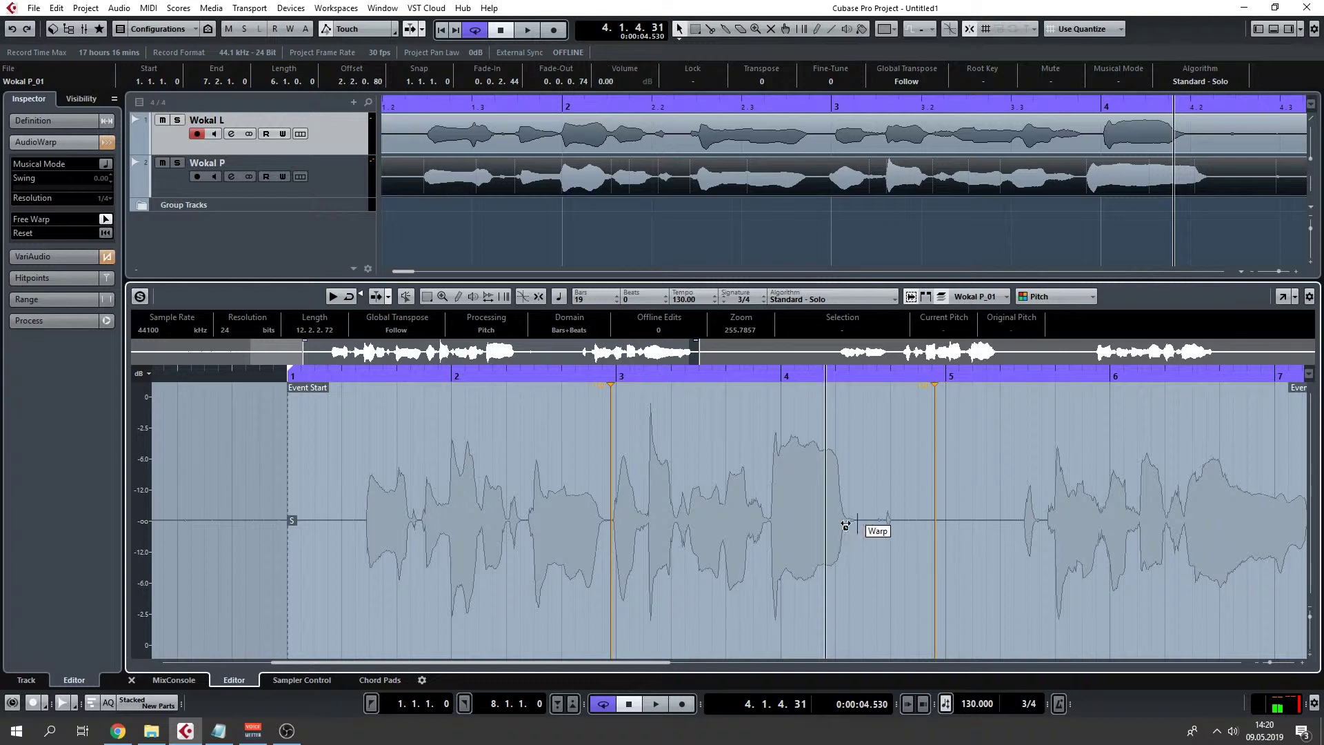
left_click_drag(772, 521, 777, 526)
key("ctrl+z")
Play both vocals from just after bar 3 and compare the alignment of their notes between beats 3.2 and 4.
scroll(621, 491, "up", 5)
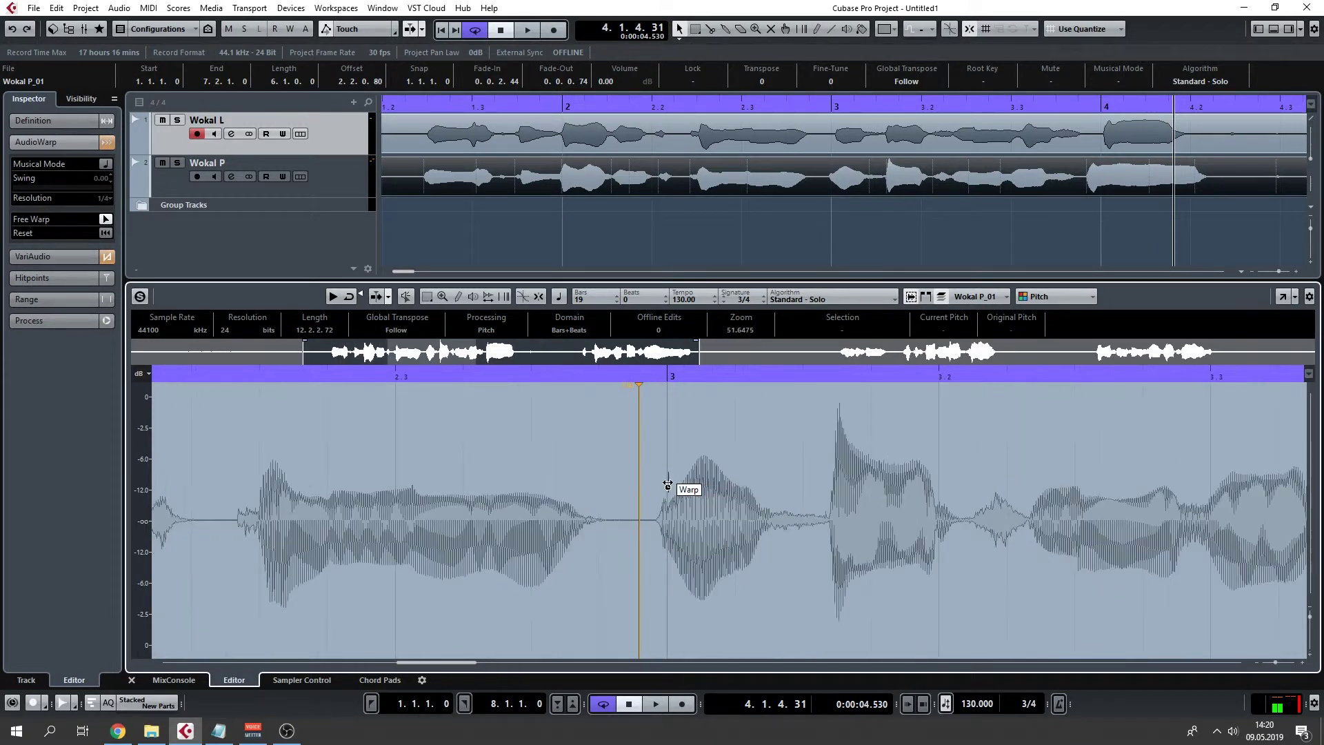
left_click_drag(397, 380, 477, 384)
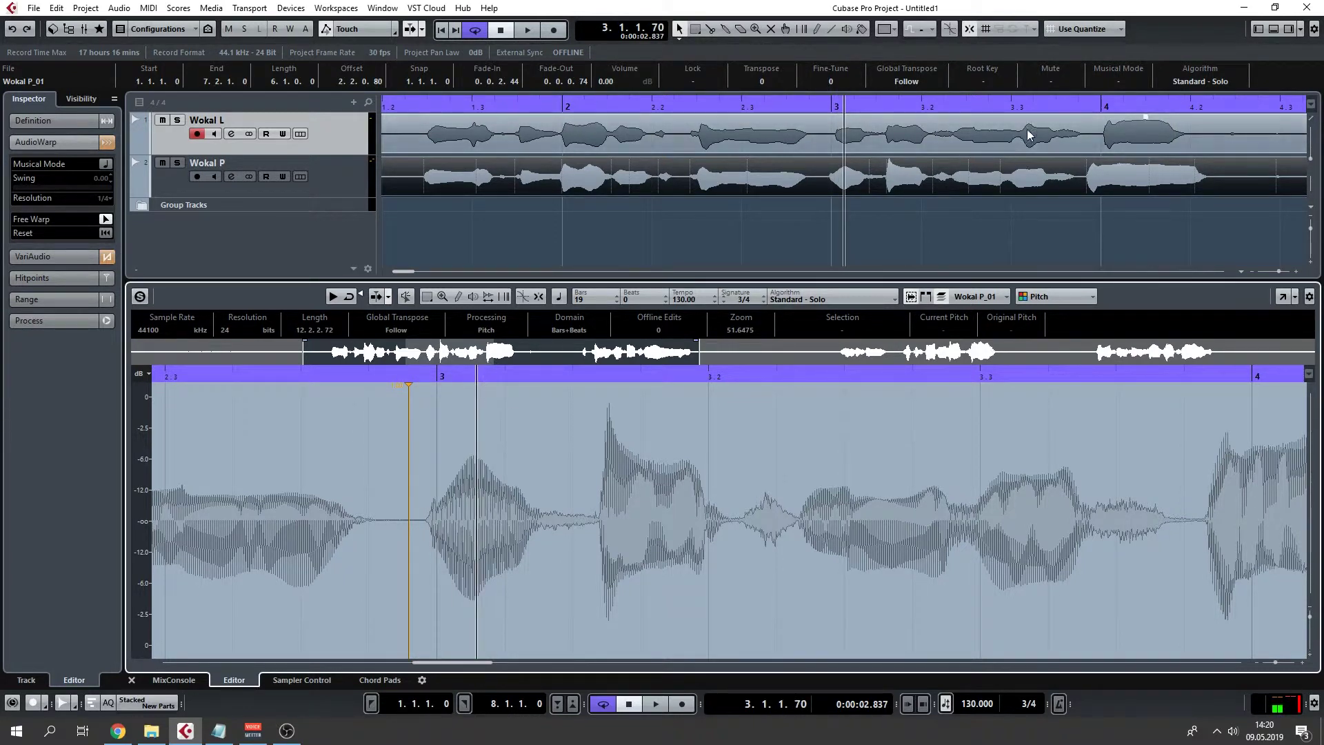
key("space")
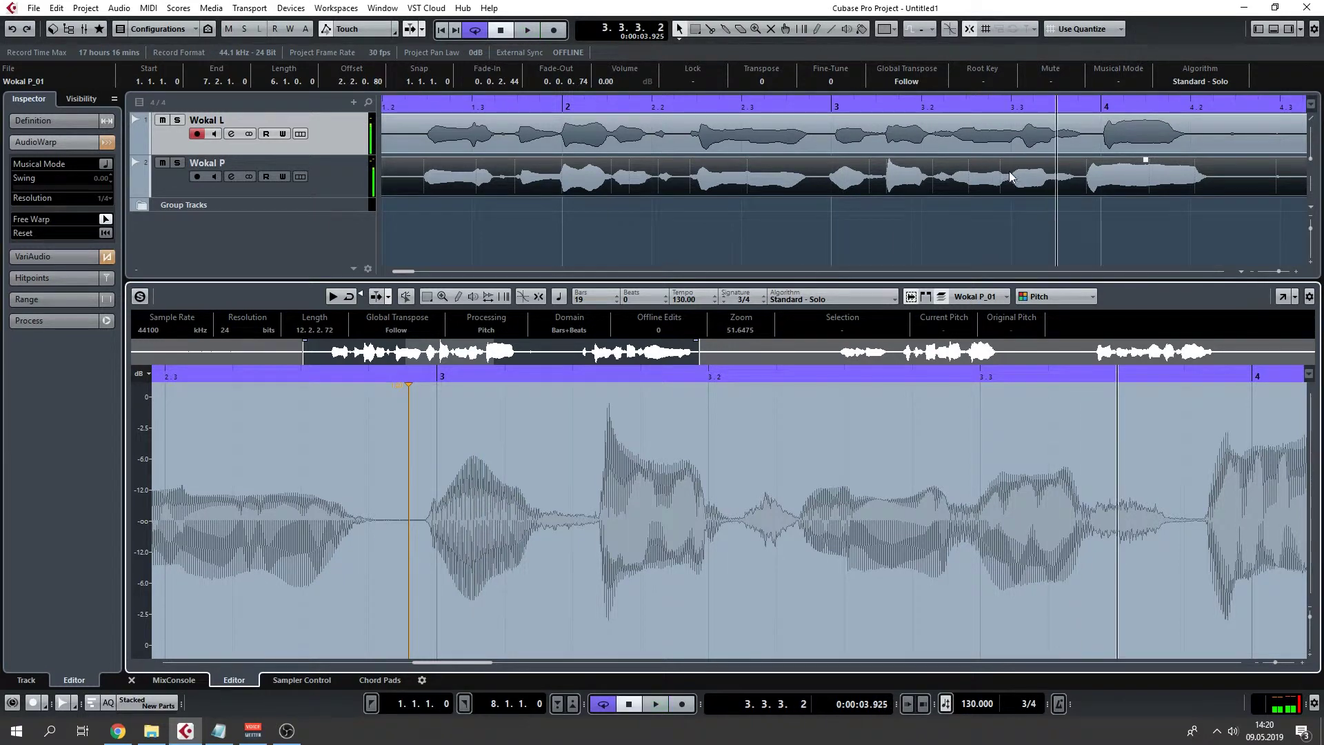
scroll(961, 502, "right", 3)
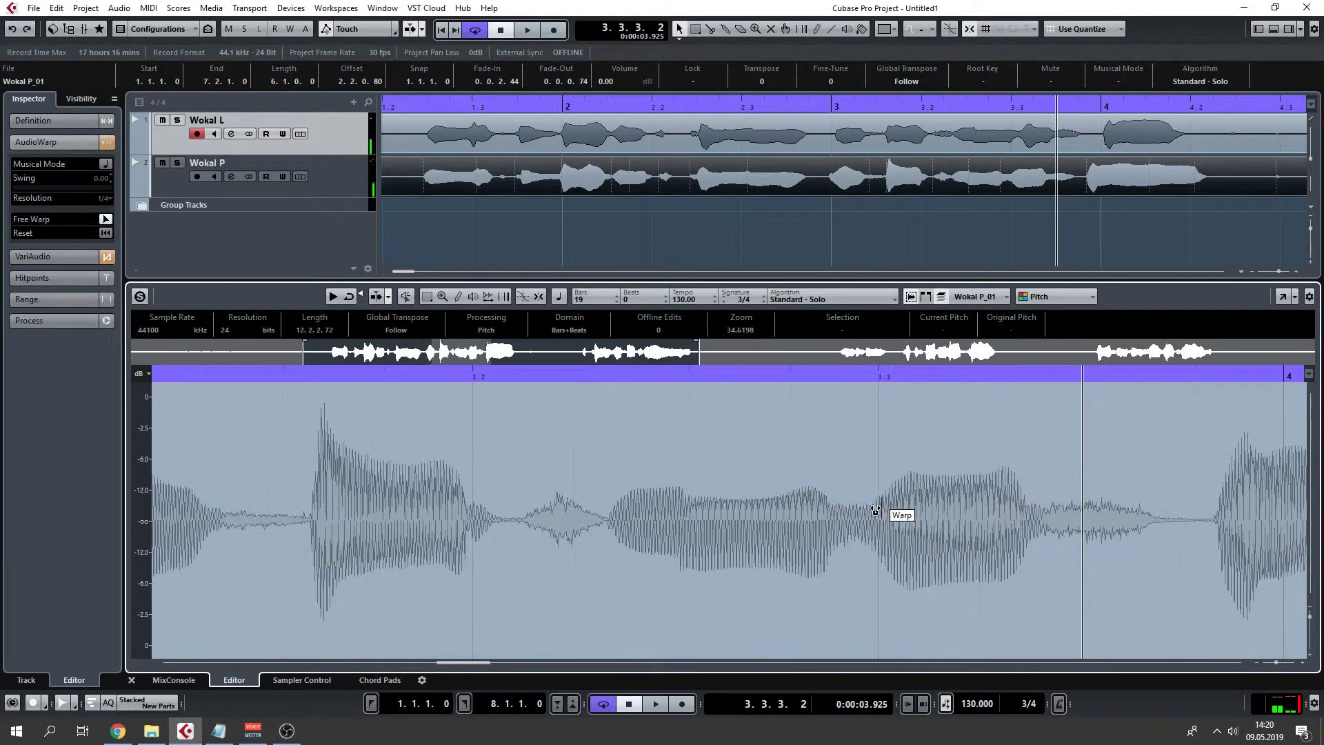
scroll(985, 178, "right", 5)
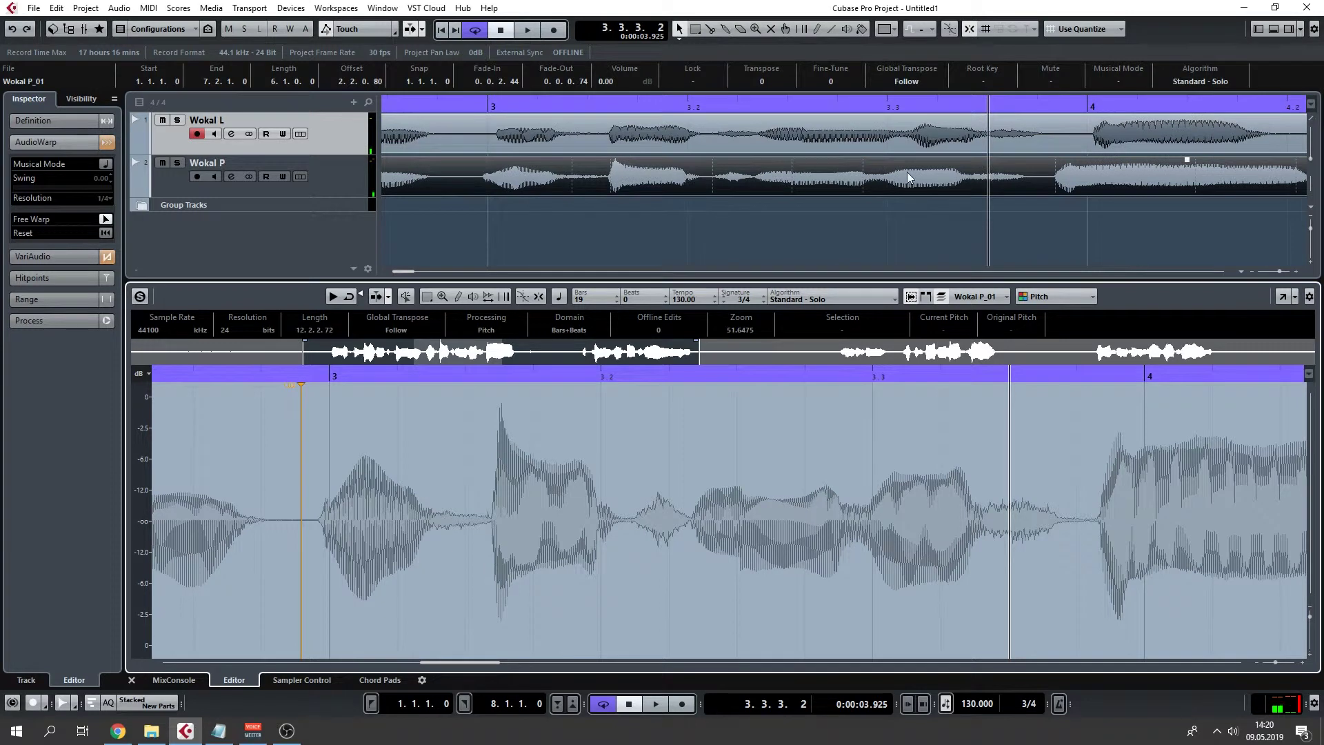
Add warp markers around the Wokal P notes between beat 3.2 and bar 4, and shift the note transitions slightly later to match Wokal L.
left_click(693, 521)
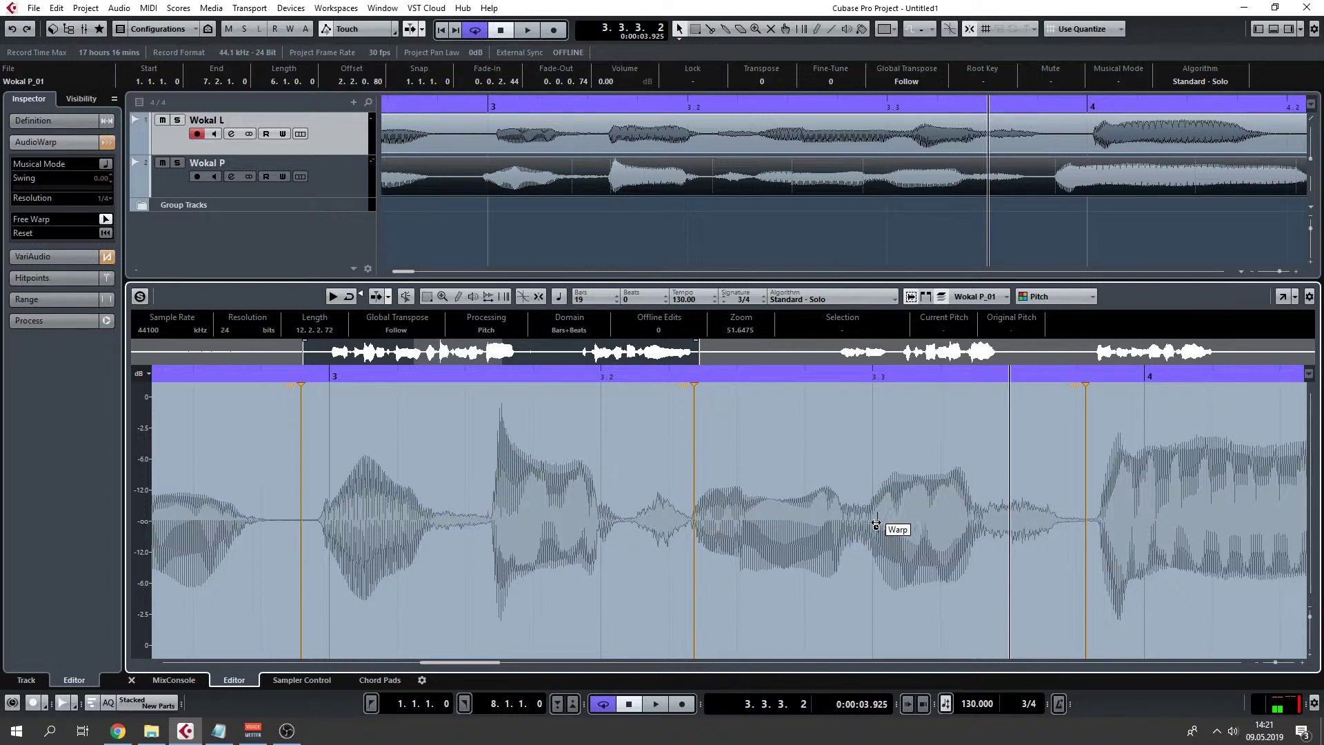
left_click_drag(743, 528, 757, 525)
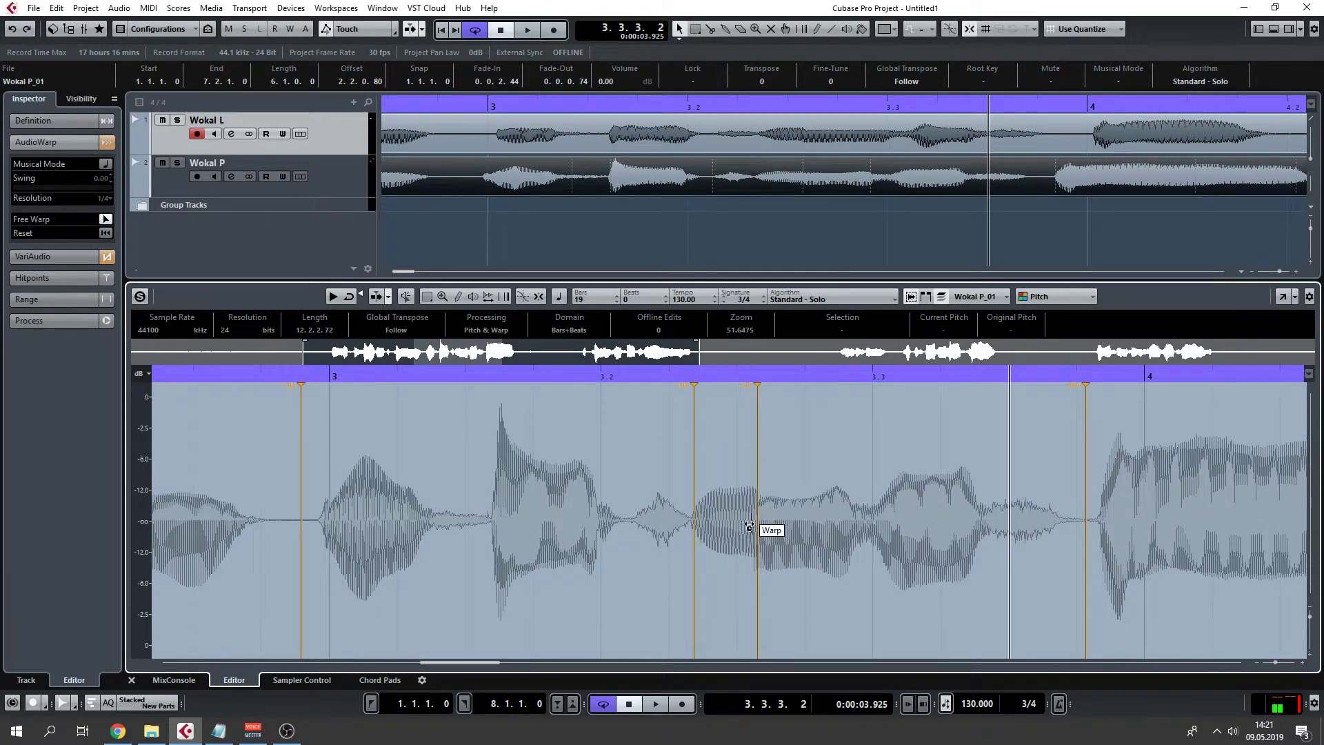
left_click(618, 530)
left_click_drag(694, 524, 698, 526)
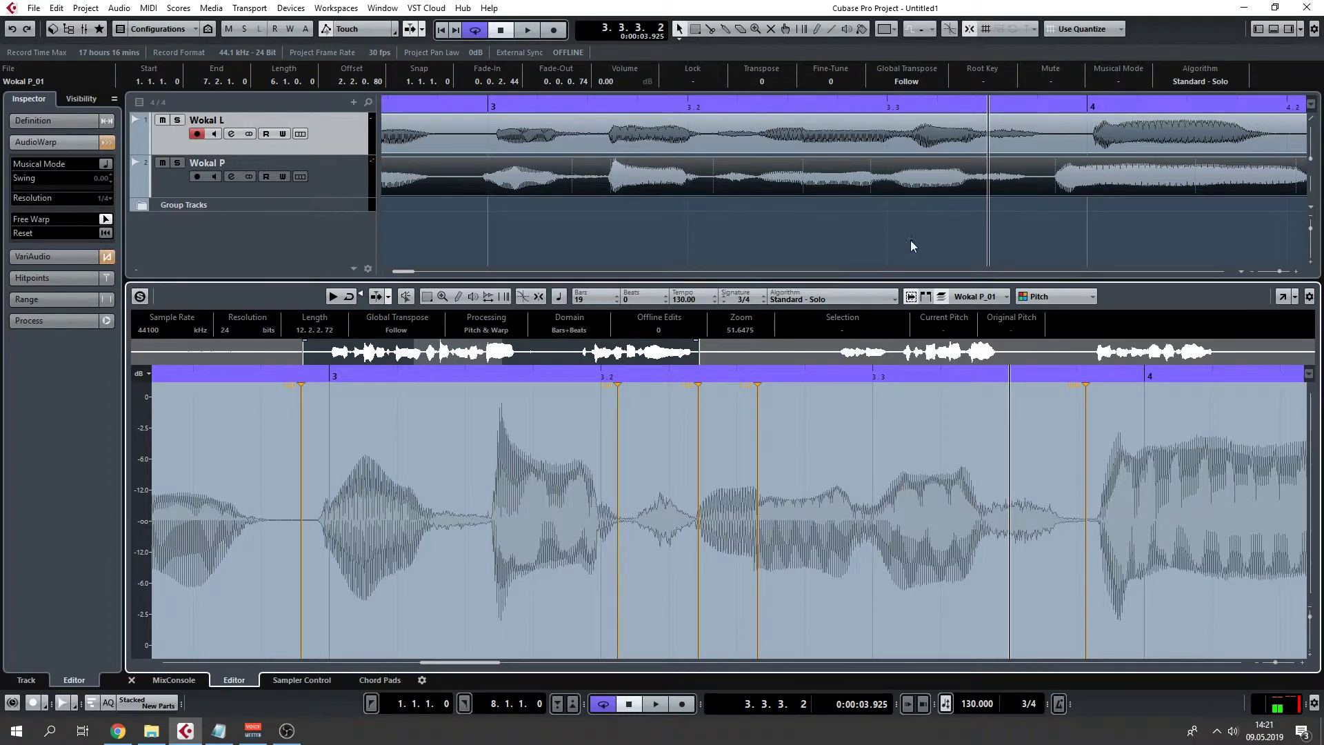
left_click_drag(863, 531, 880, 529)
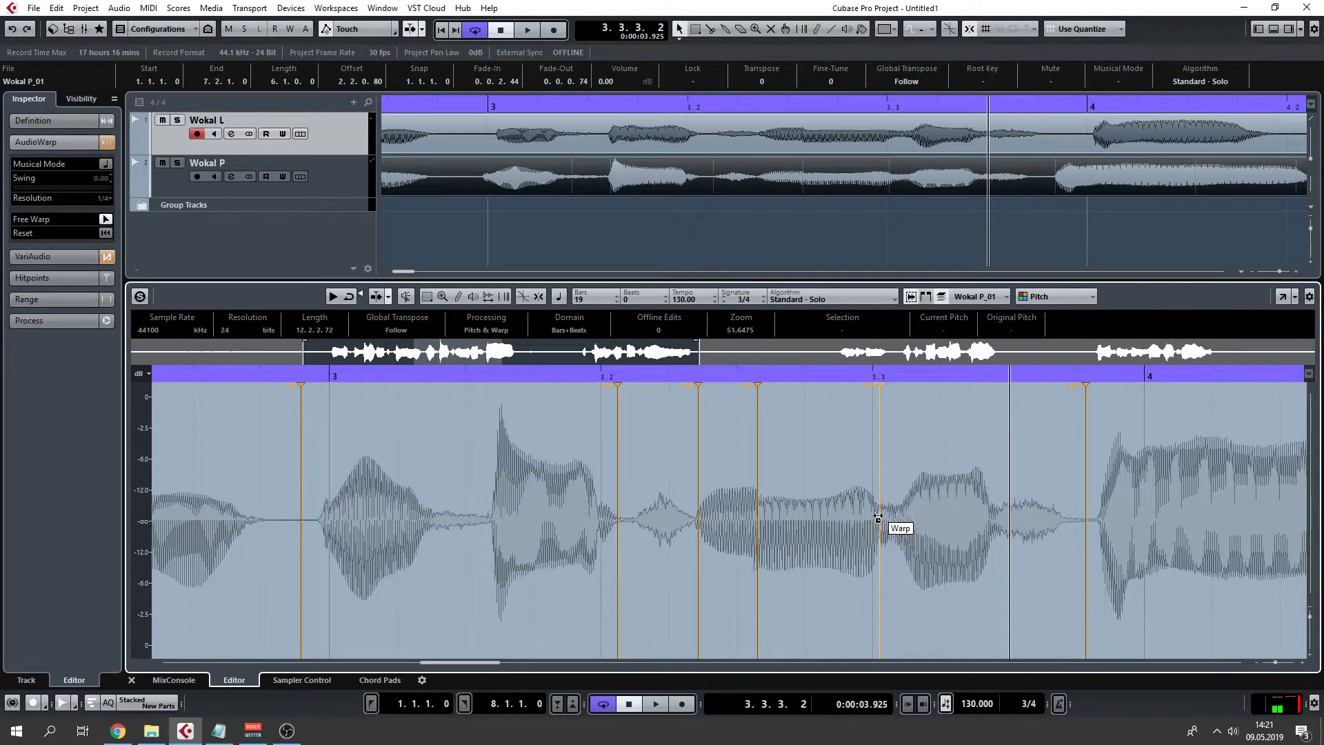
Play the warped Wokal P phrase together with Wokal L from bar 3 into bar 4.
left_click(635, 375)
key("space")
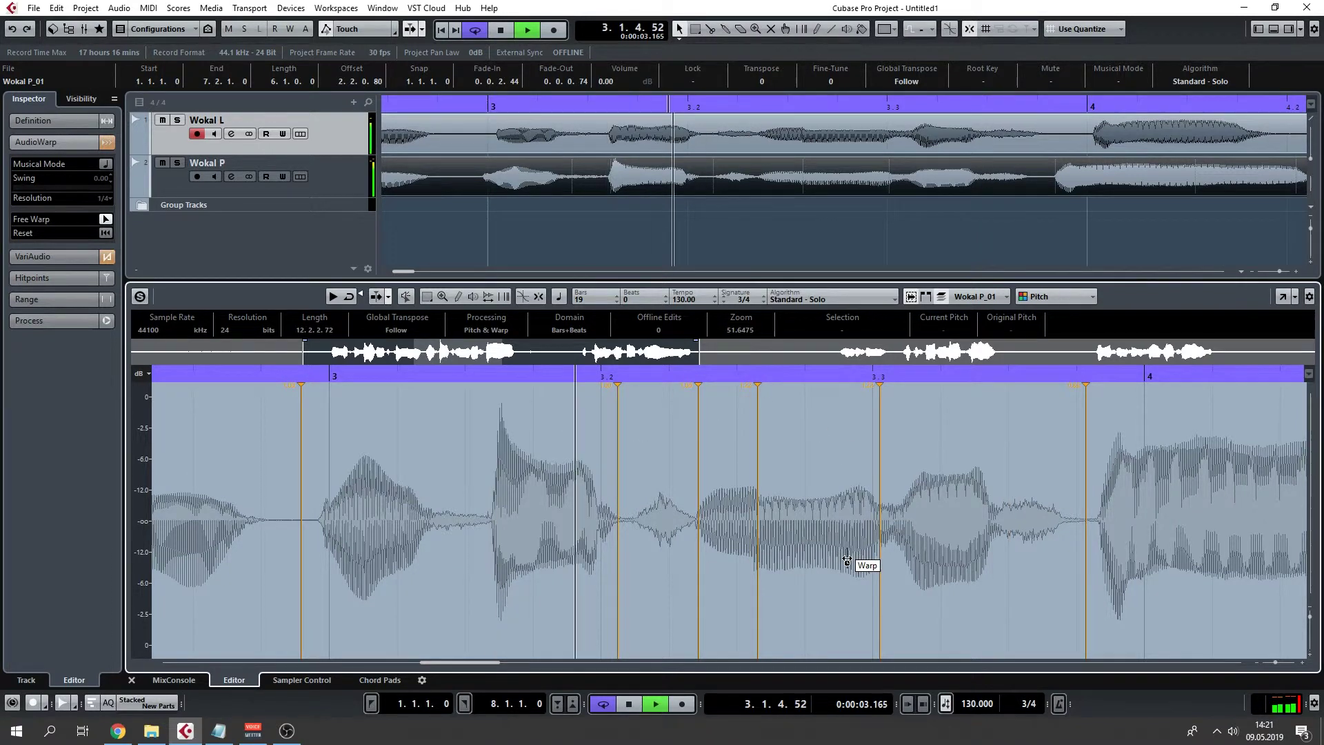
key("space")
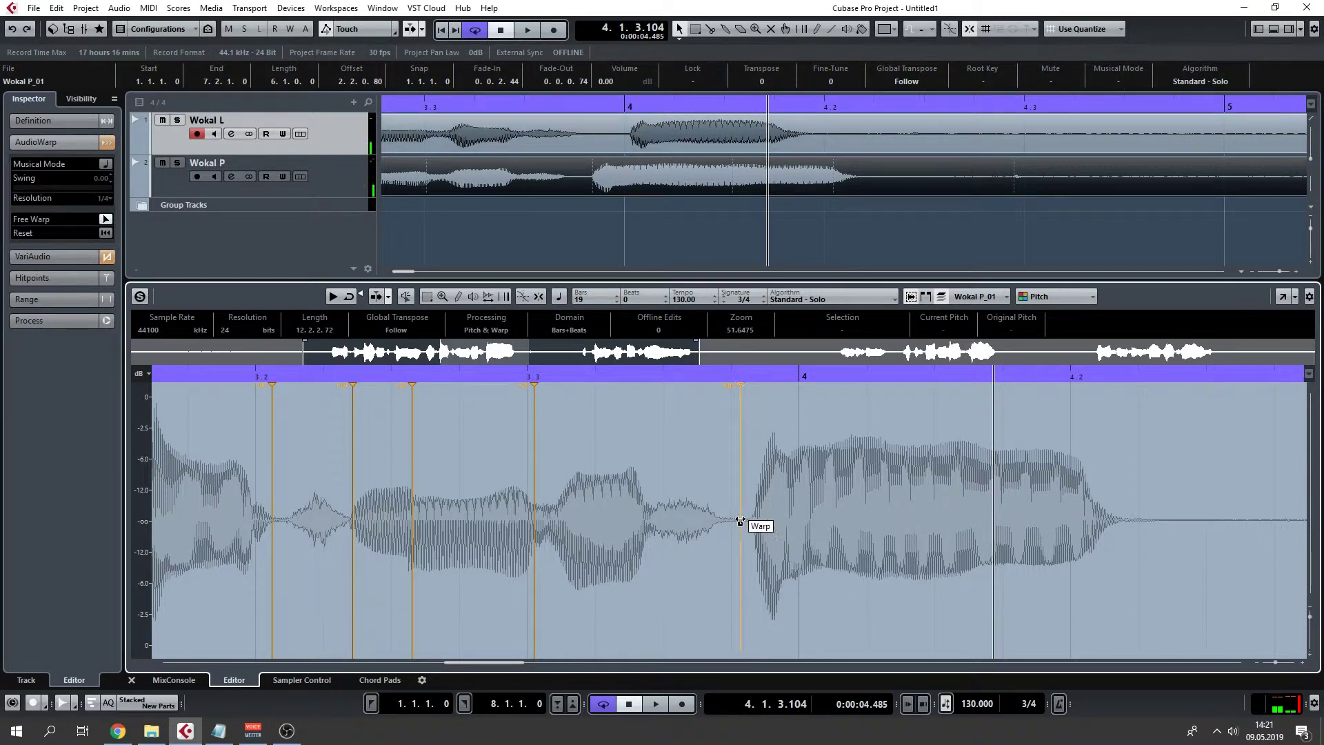
Anchor the gap before bar 4, warp the long Wokal P note to start at bar 4, and shorten its tail to match Wokal L.
left_click(724, 526)
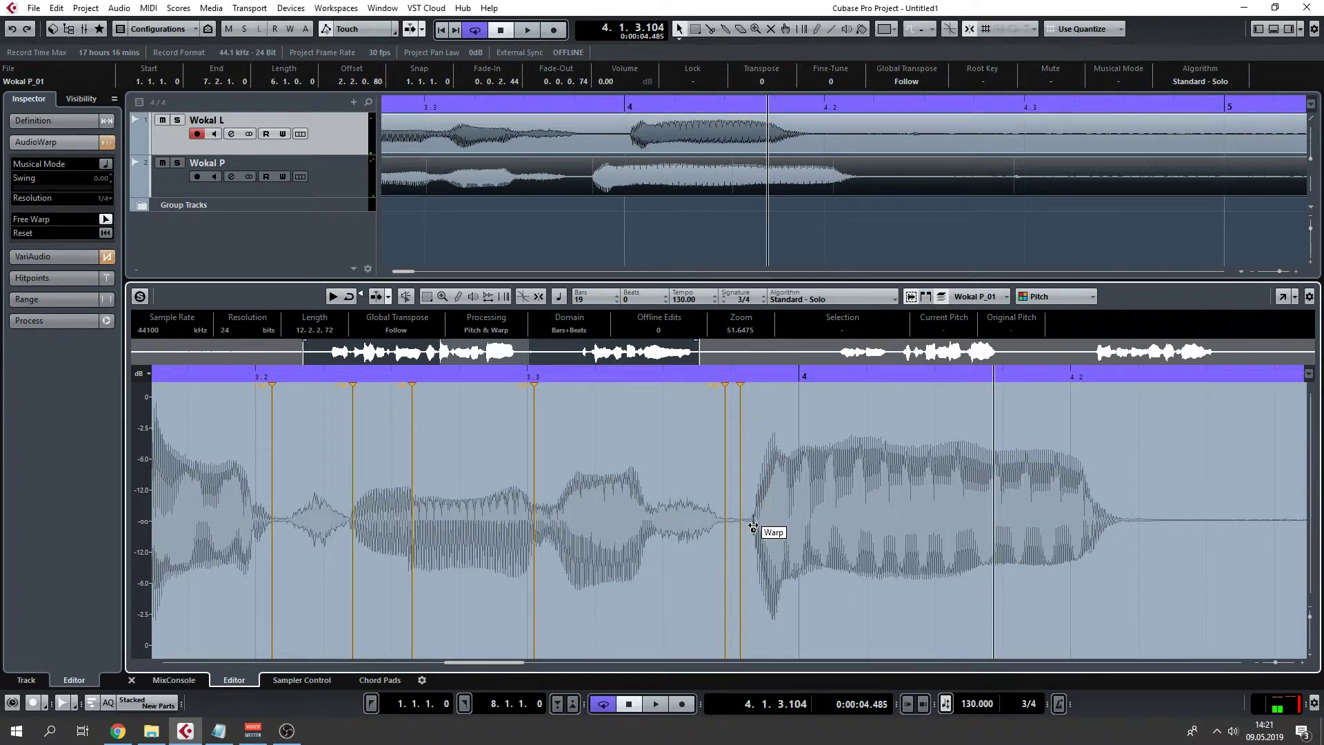
left_click_drag(752, 526, 804, 527)
scroll(1083, 528, "down", 2)
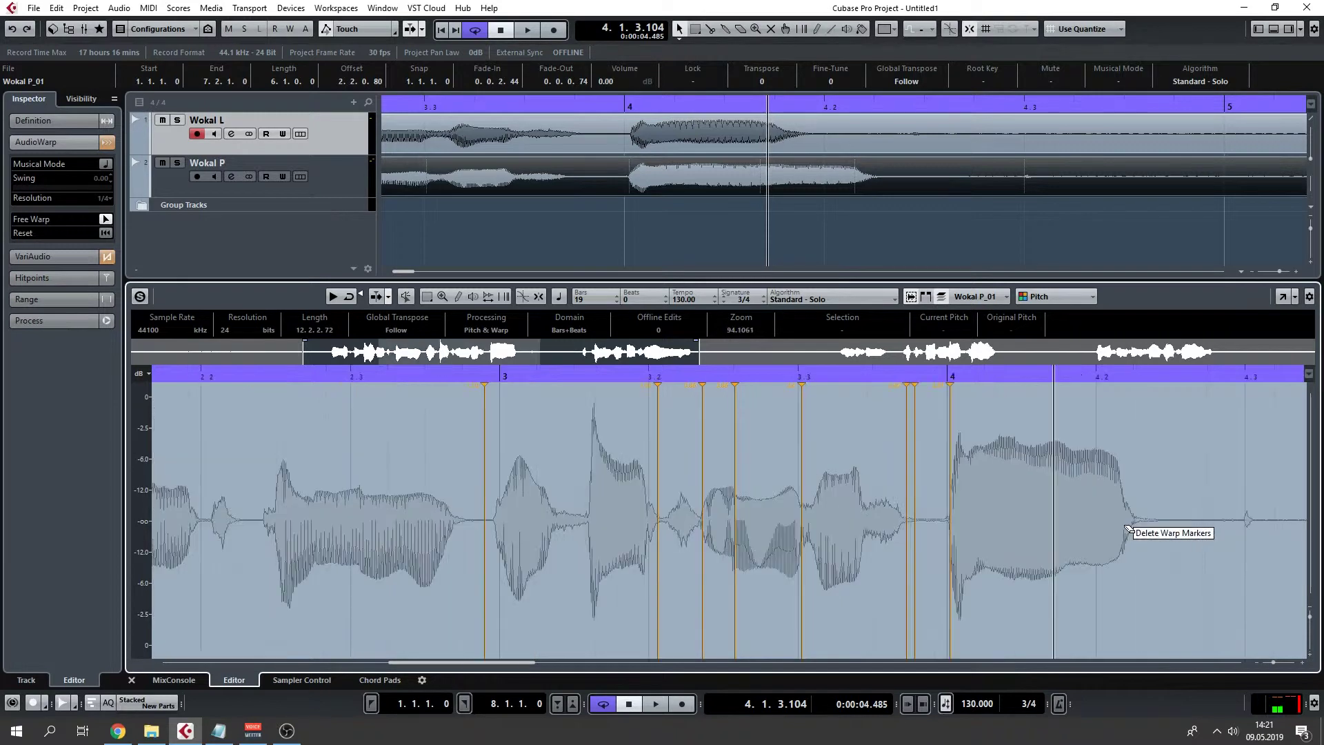
scroll(1165, 529, "right", 3)
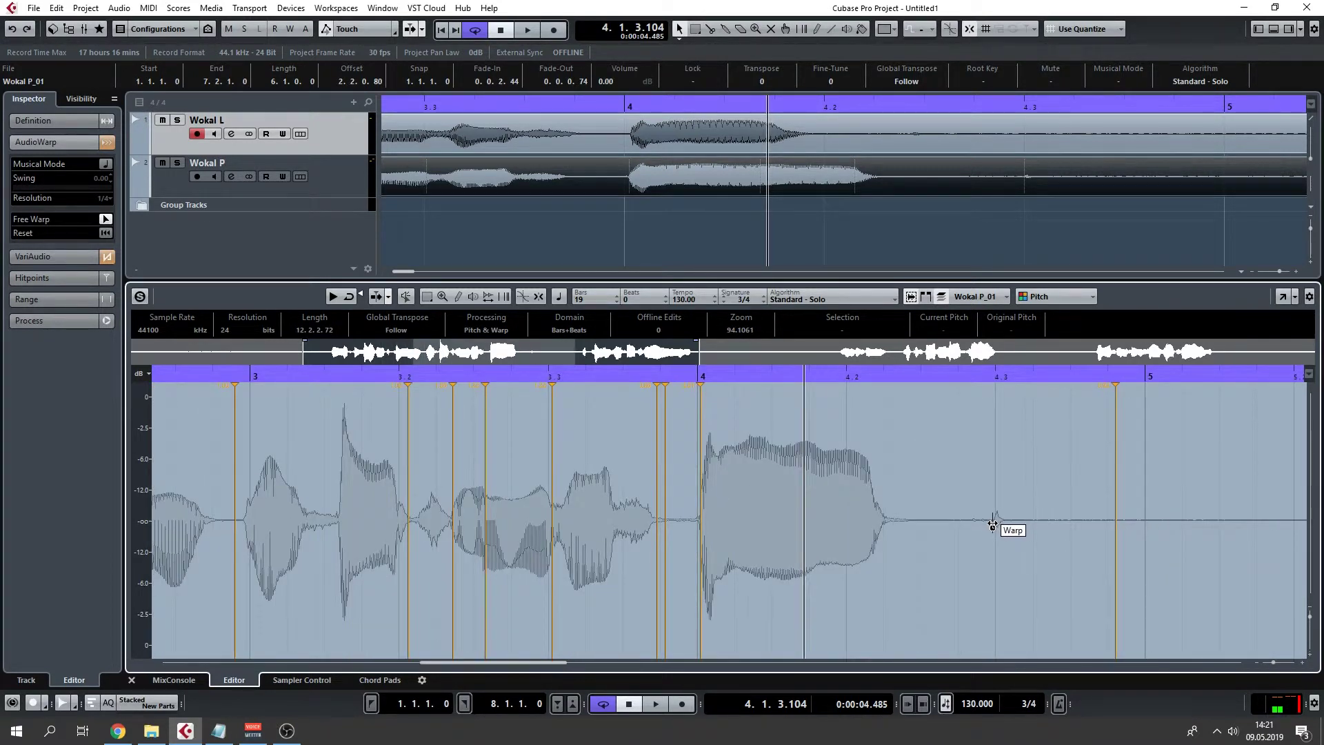
left_click_drag(996, 524, 906, 522)
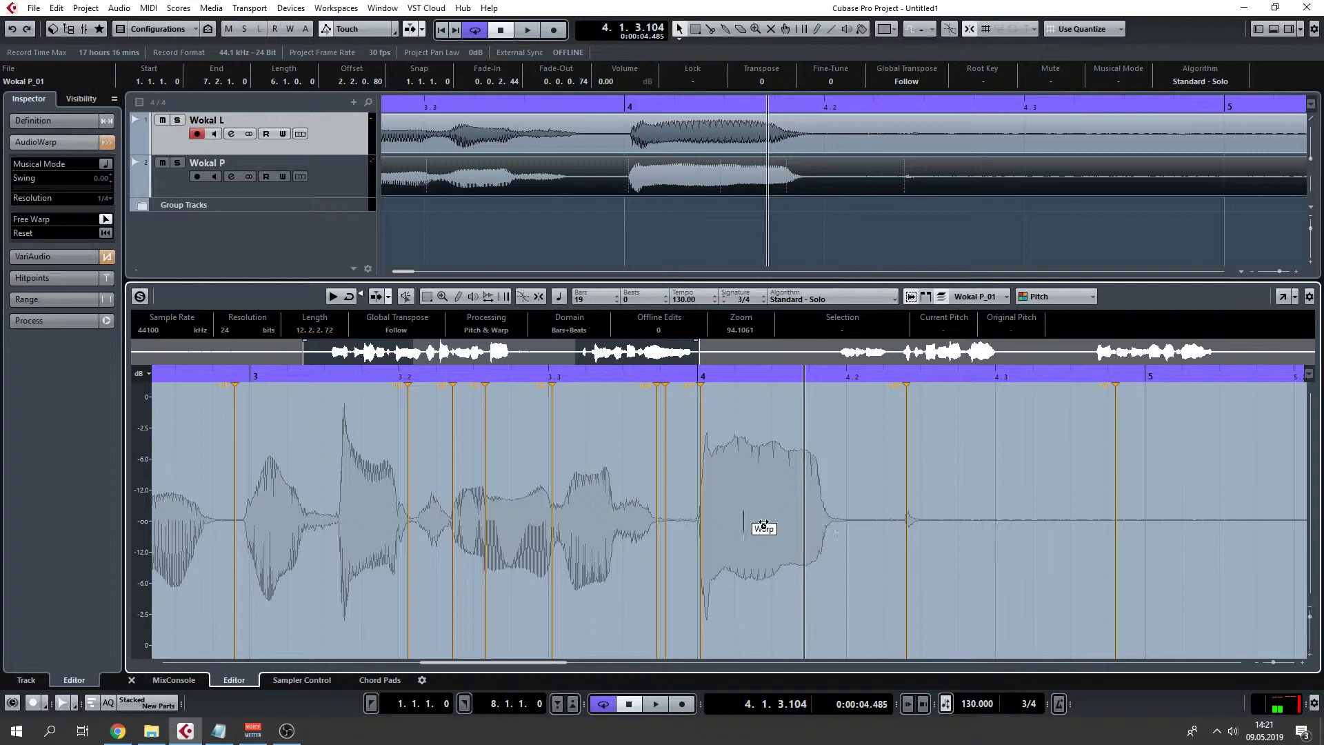
Play the warped phrase through the long note at bar 4, and nudge the warp marker behind that note slightly later.
double_click(444, 376)
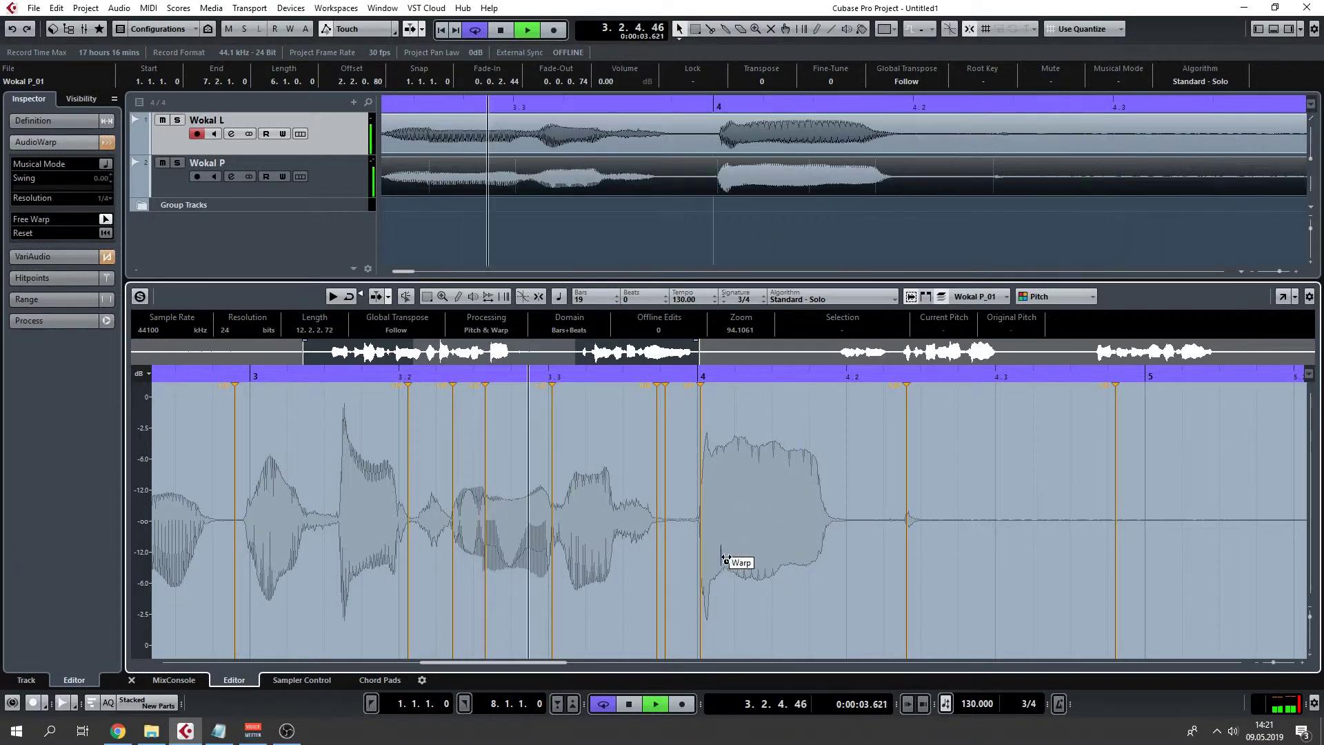
key("space")
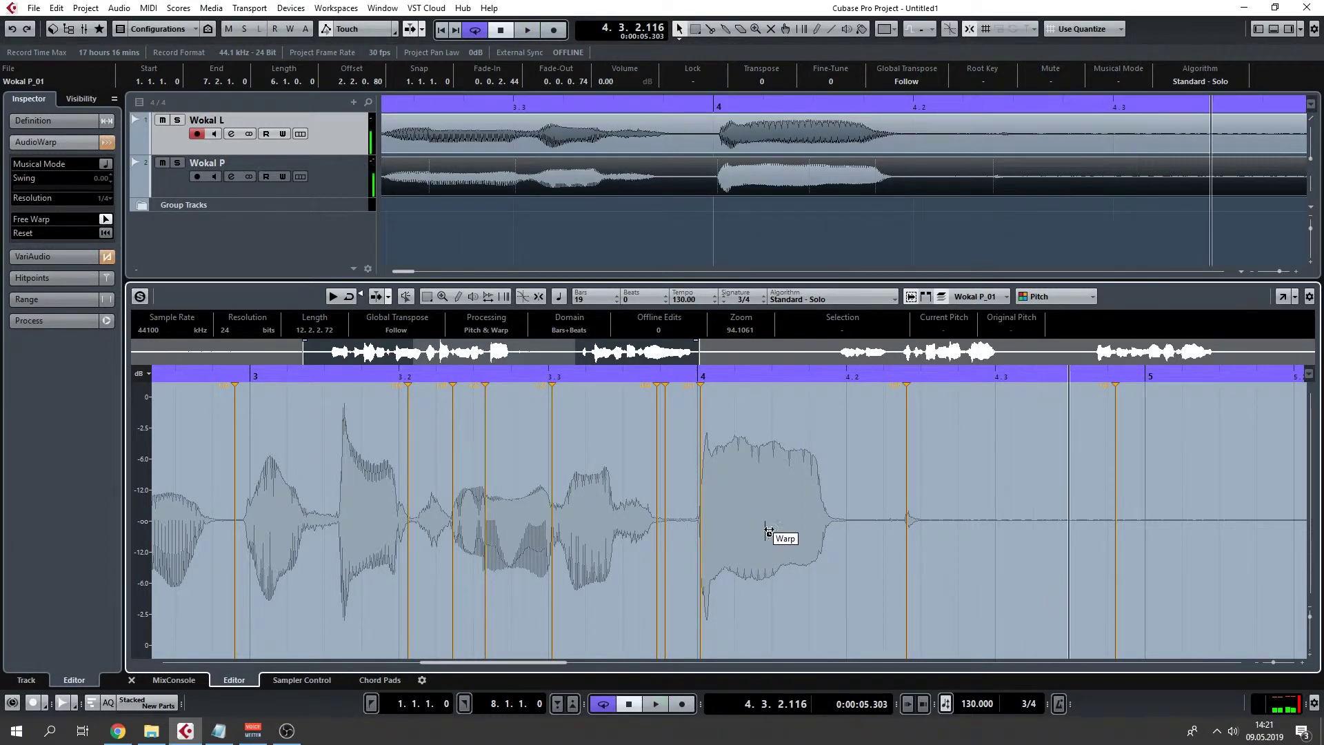
scroll(791, 521, "down", 3, "ctrl")
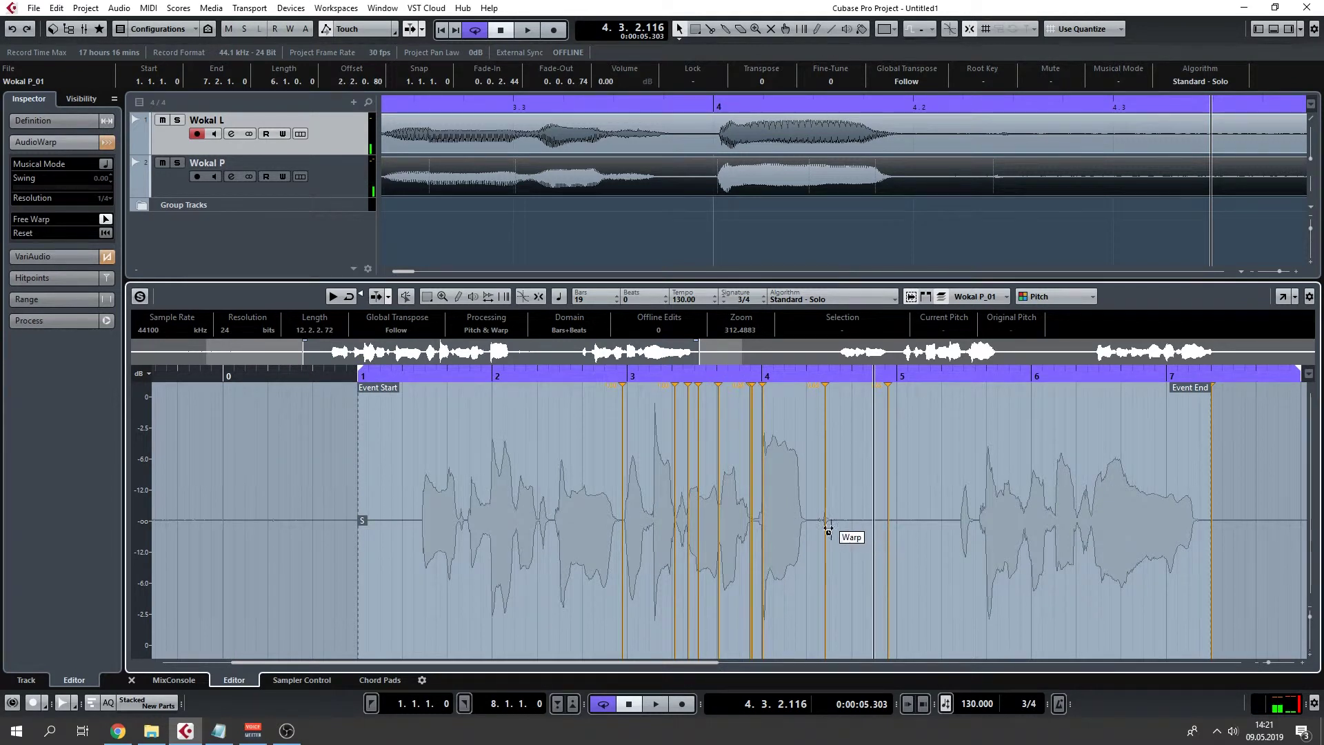
left_click(825, 376)
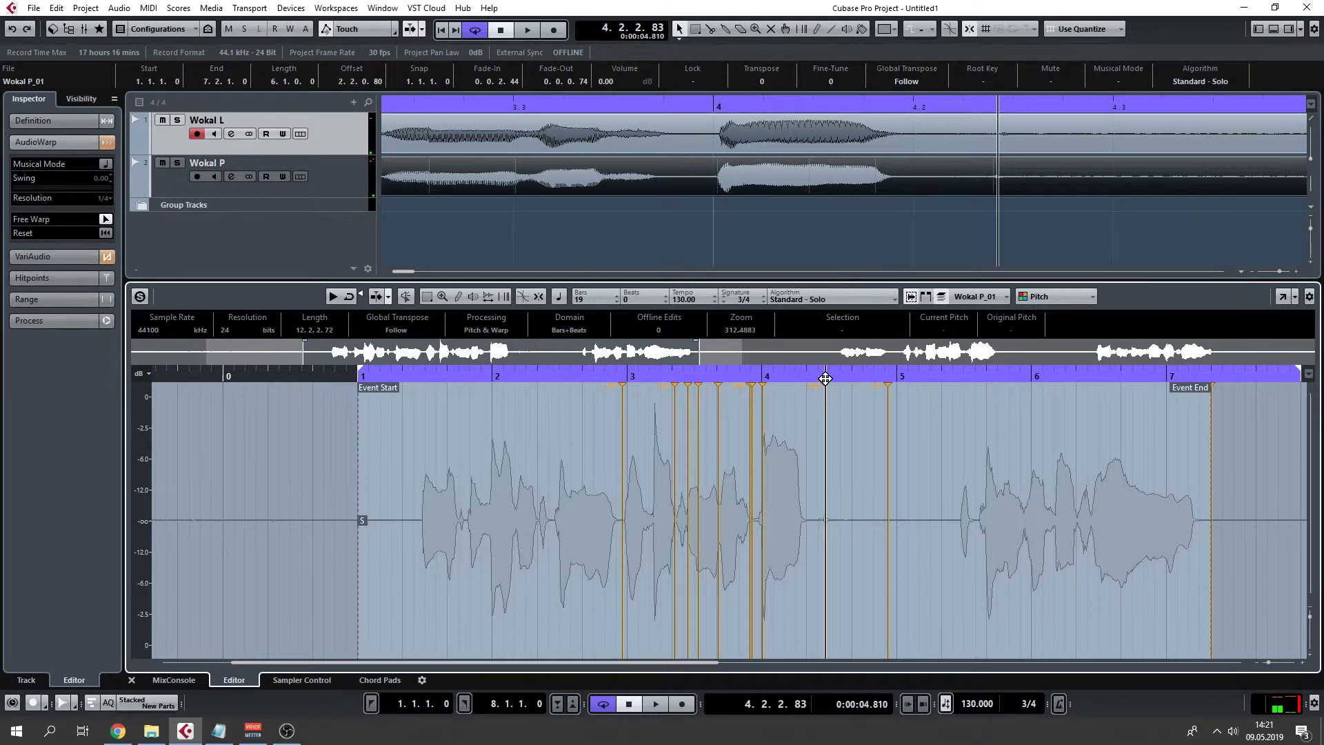
mouse_move(791, 562)
left_mouse_down()
mouse_move(886, 538)
mouse_move(873, 535)
left_mouse_up()
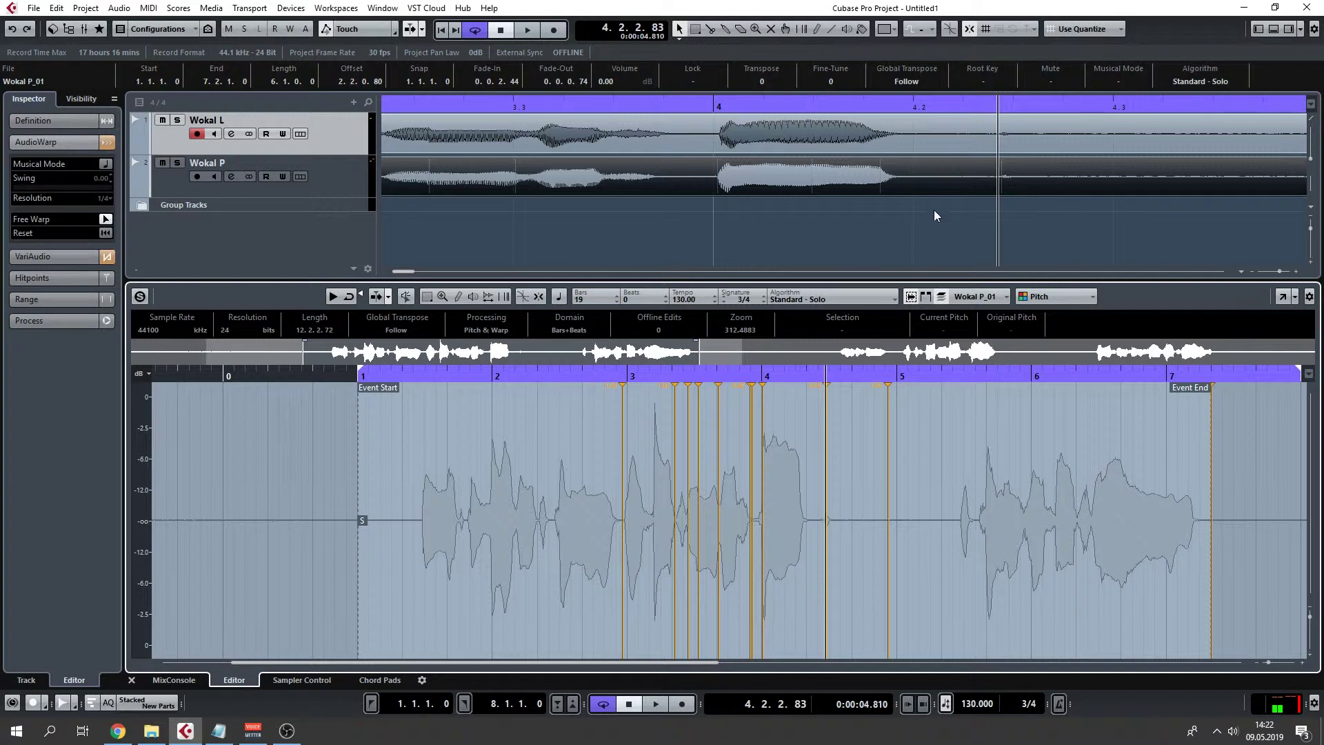
key("g")
key("g")
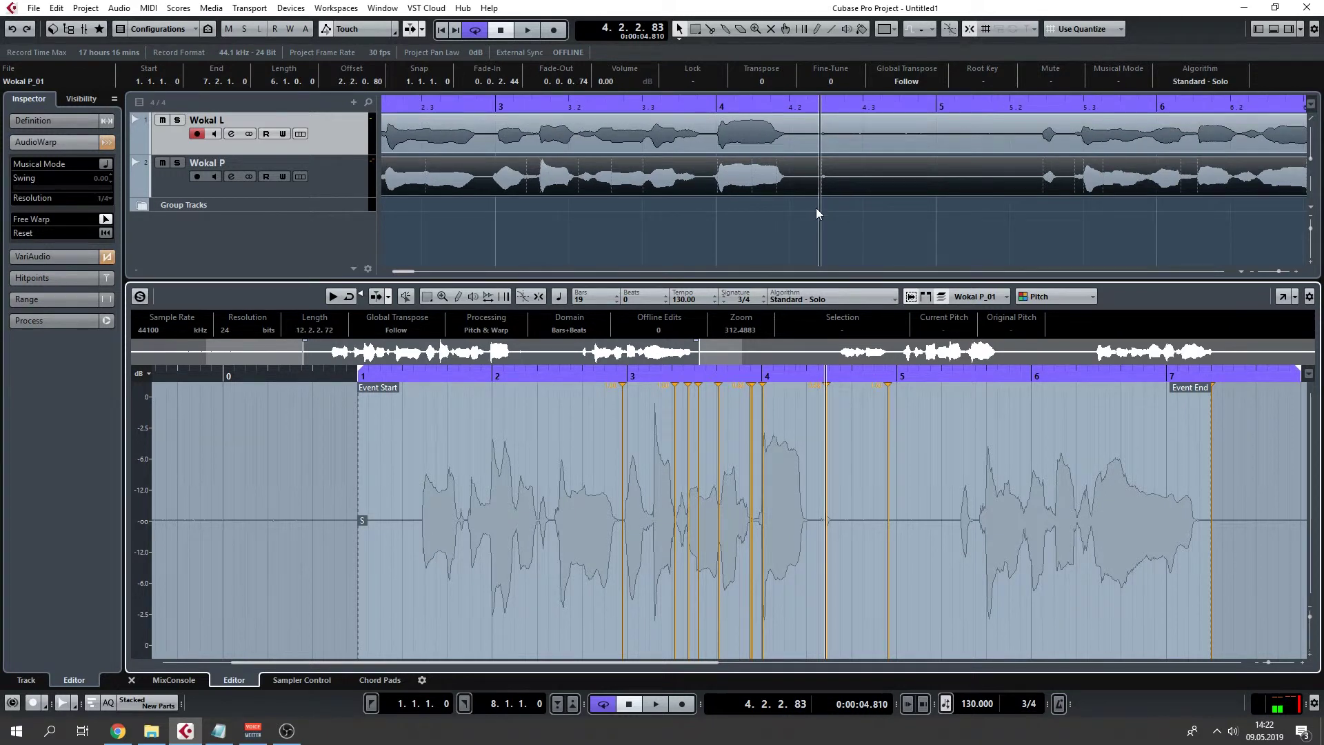
left_click(830, 173)
left_click(838, 201)
key("ctrl+a")
left_click(822, 177)
left_click(805, 151)
left_click(805, 170)
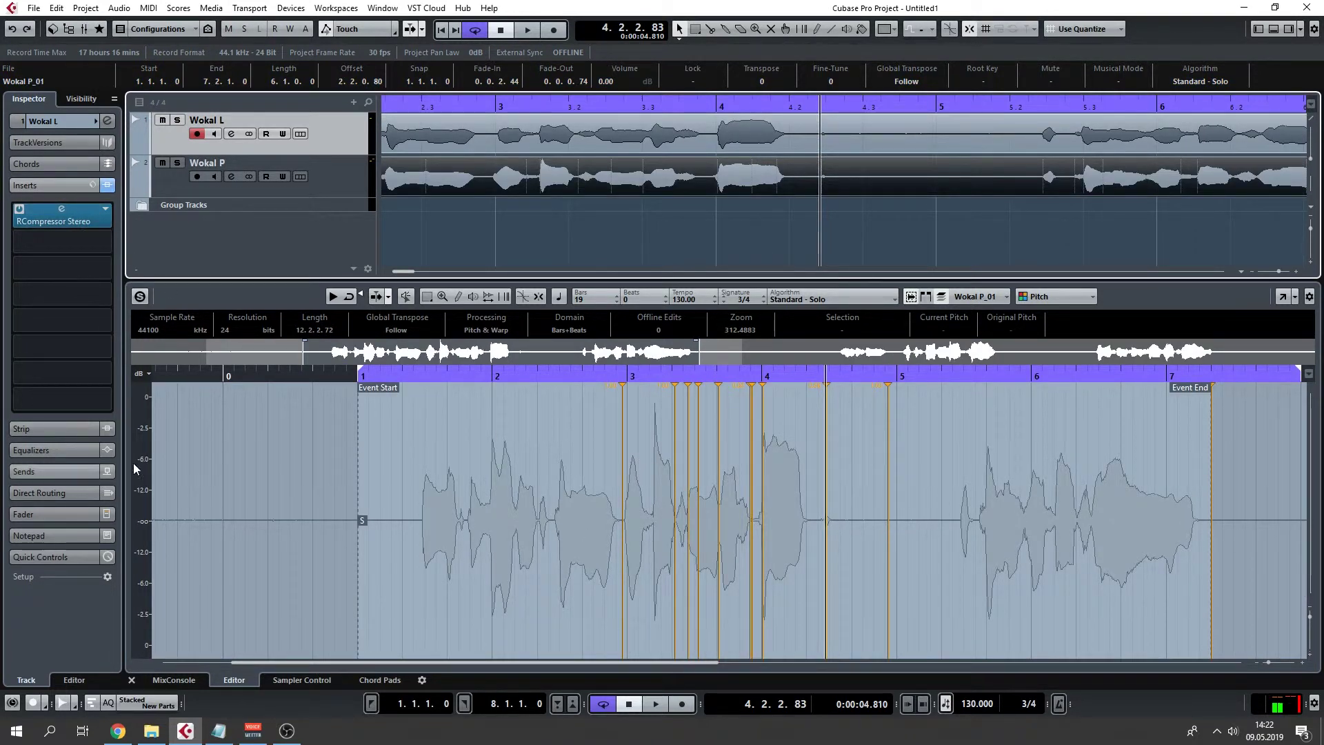
Solo Wokal P, listen to the gap after the long note and again from bar 4, and remove the solo.
left_click(830, 381)
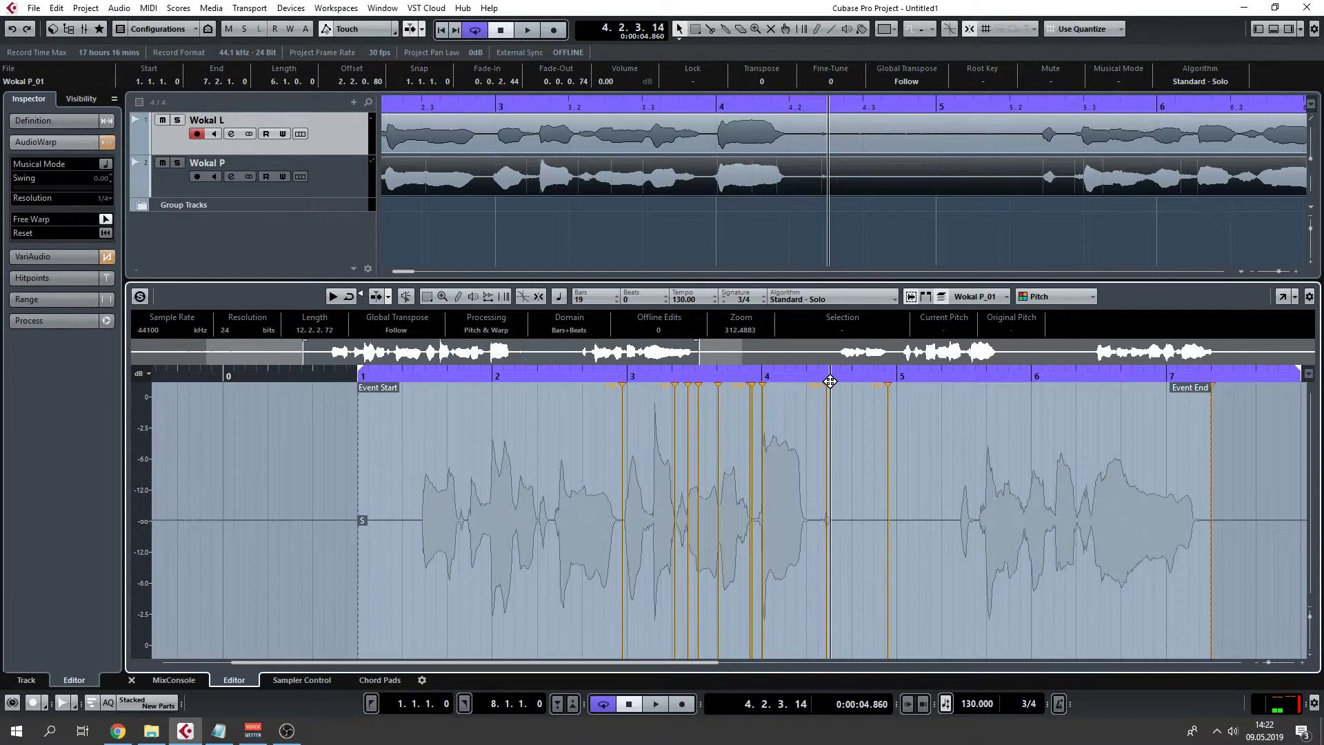
left_click_drag(830, 381, 831, 390)
left_click(366, 185)
key("s")
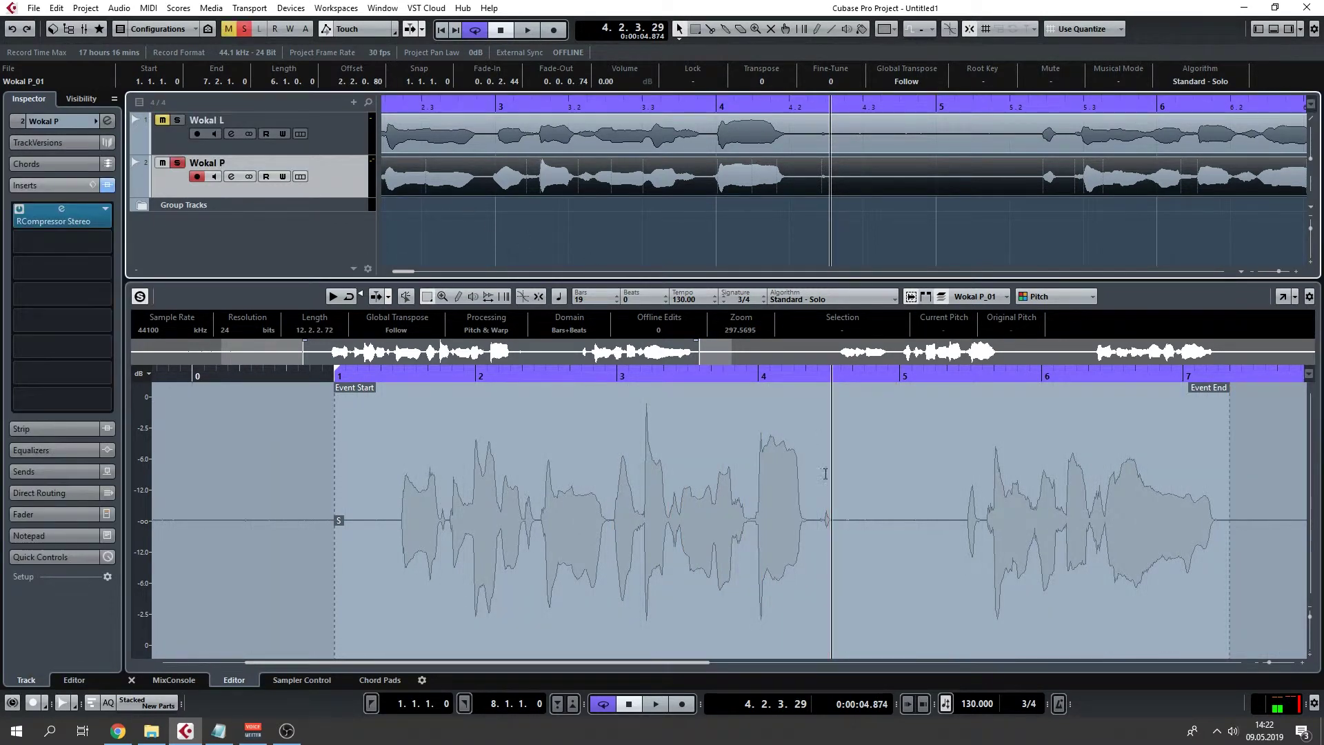
key("space")
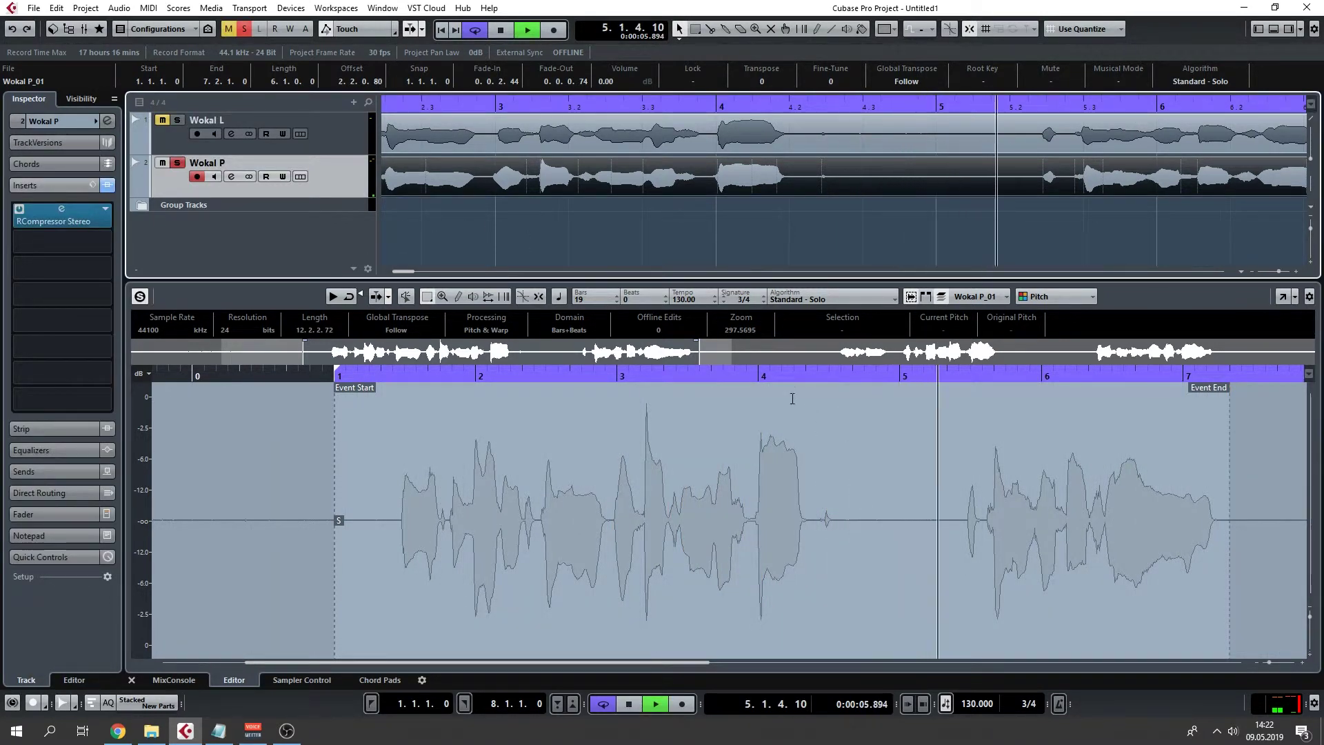
left_click(758, 375)
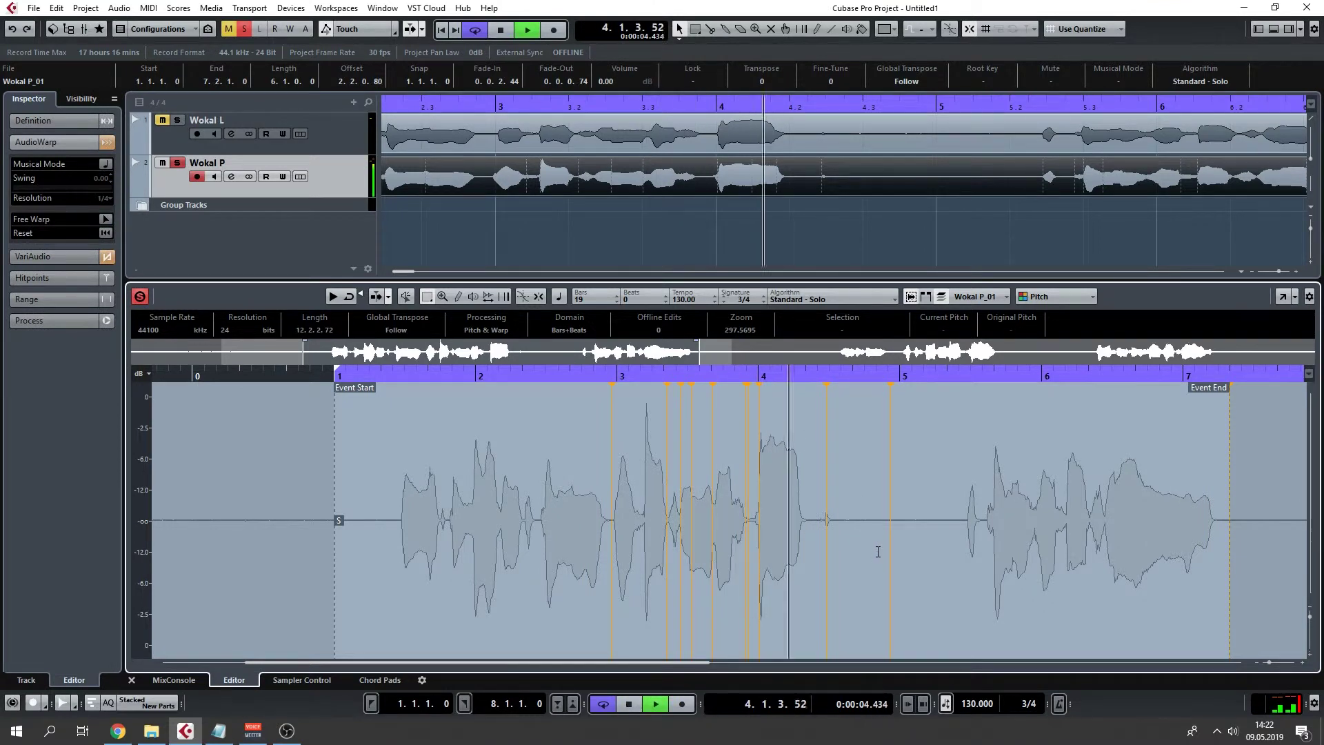
key("space")
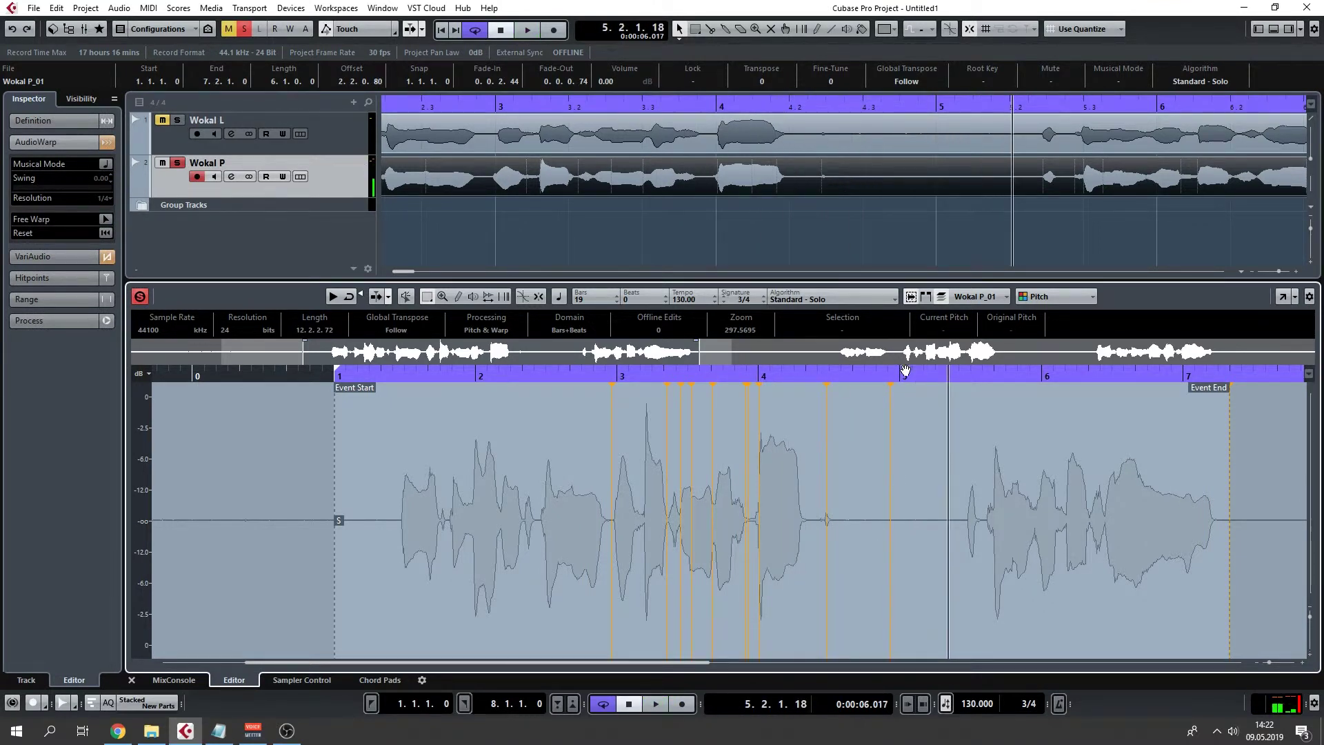
left_click(178, 165)
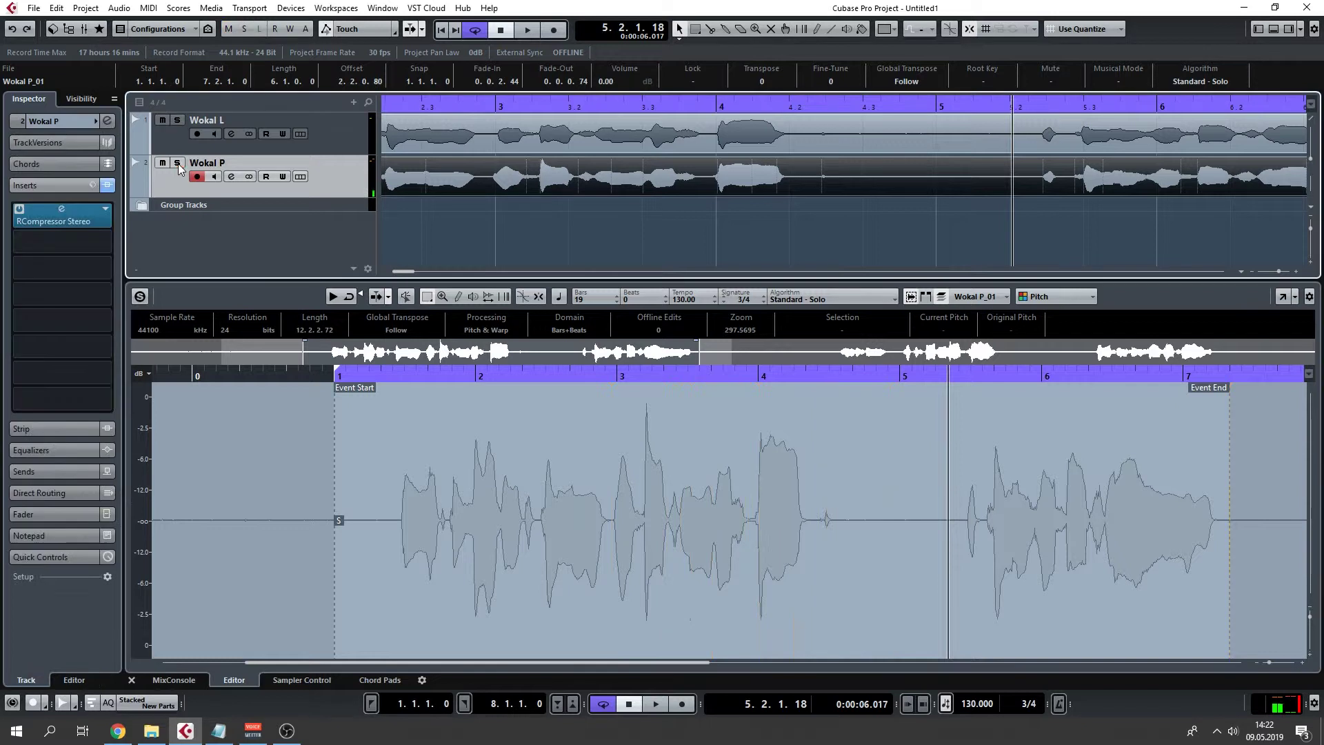
Split both vocal events at about 4.2.3 and 5.2.2, and delete the silent section between the two phrases.
left_click(834, 151)
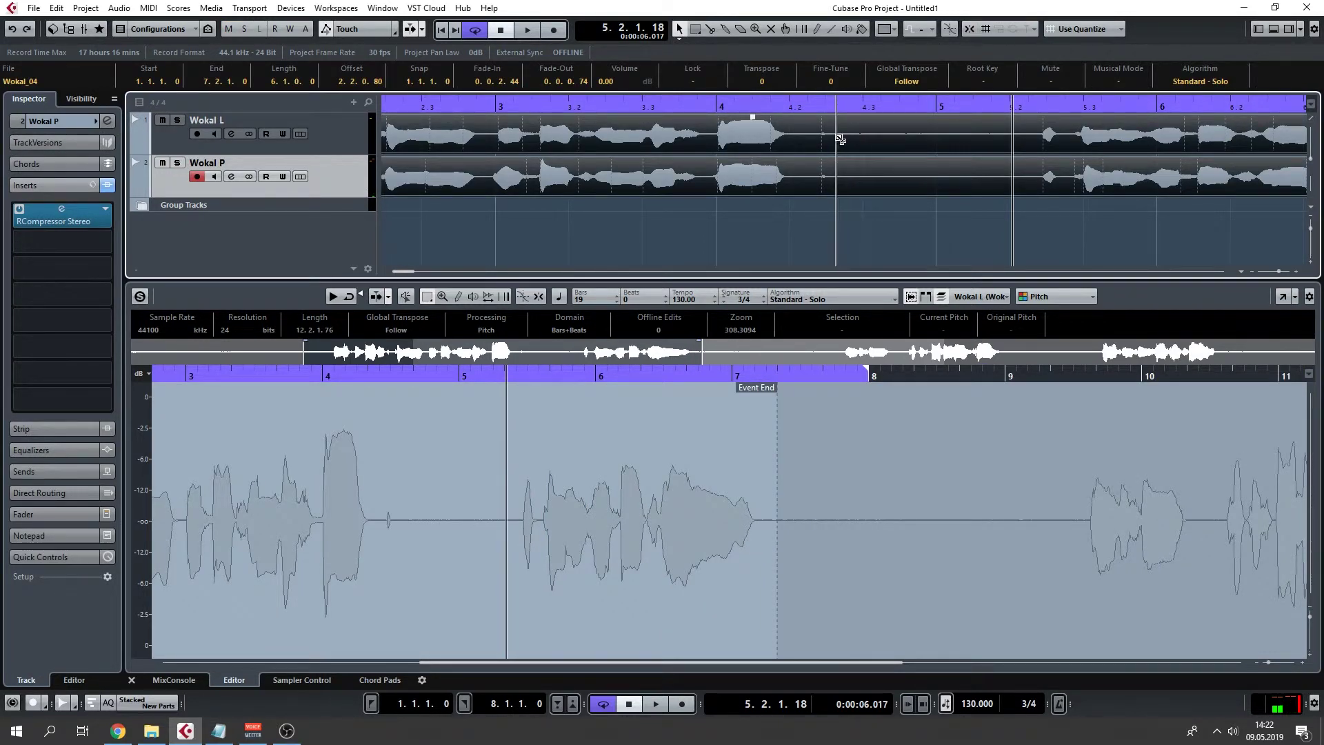
left_click(840, 139, "alt")
left_click(1037, 141, "alt")
left_click(859, 148)
key("Delete")
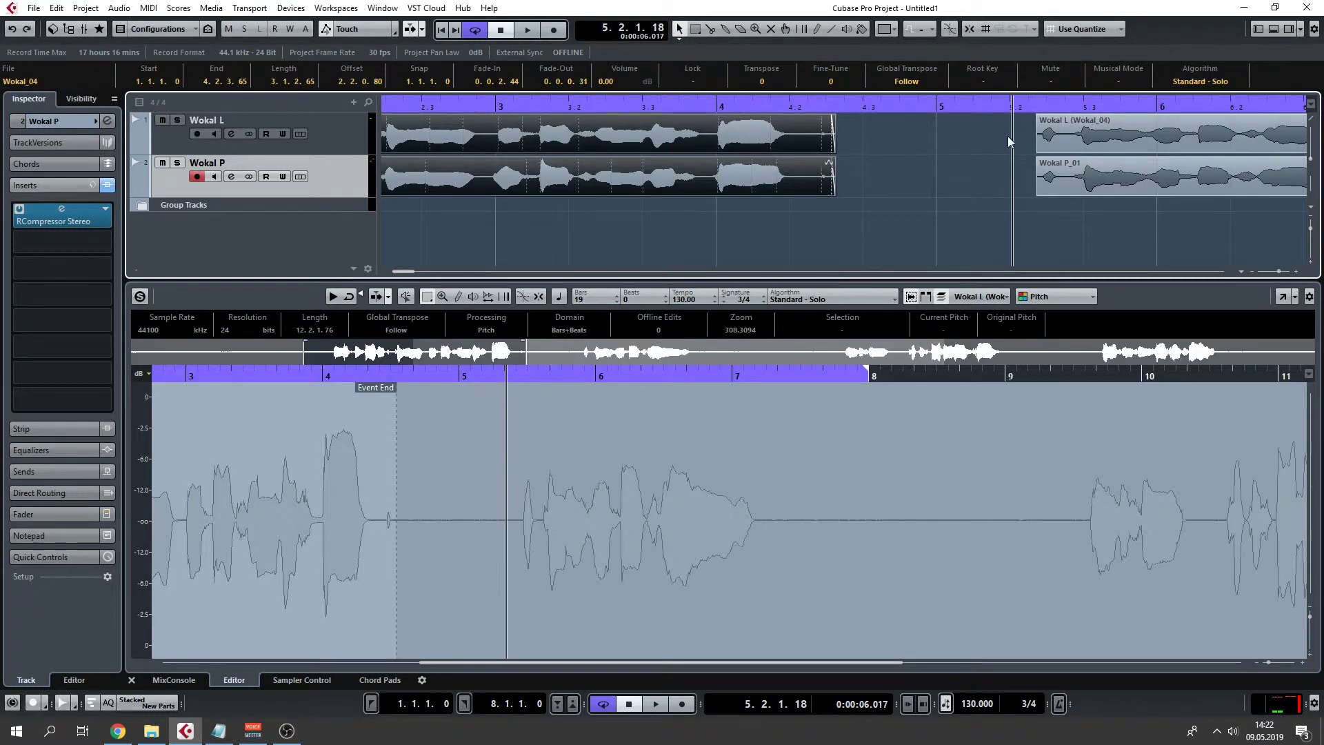
Play both trimmed vocal tracks from the first phrase through the second phrase to about bar 7.
left_click(1055, 138)
left_click_drag(633, 117, 633, 109)
left_click(599, 107)
left_click(391, 107)
key("space")
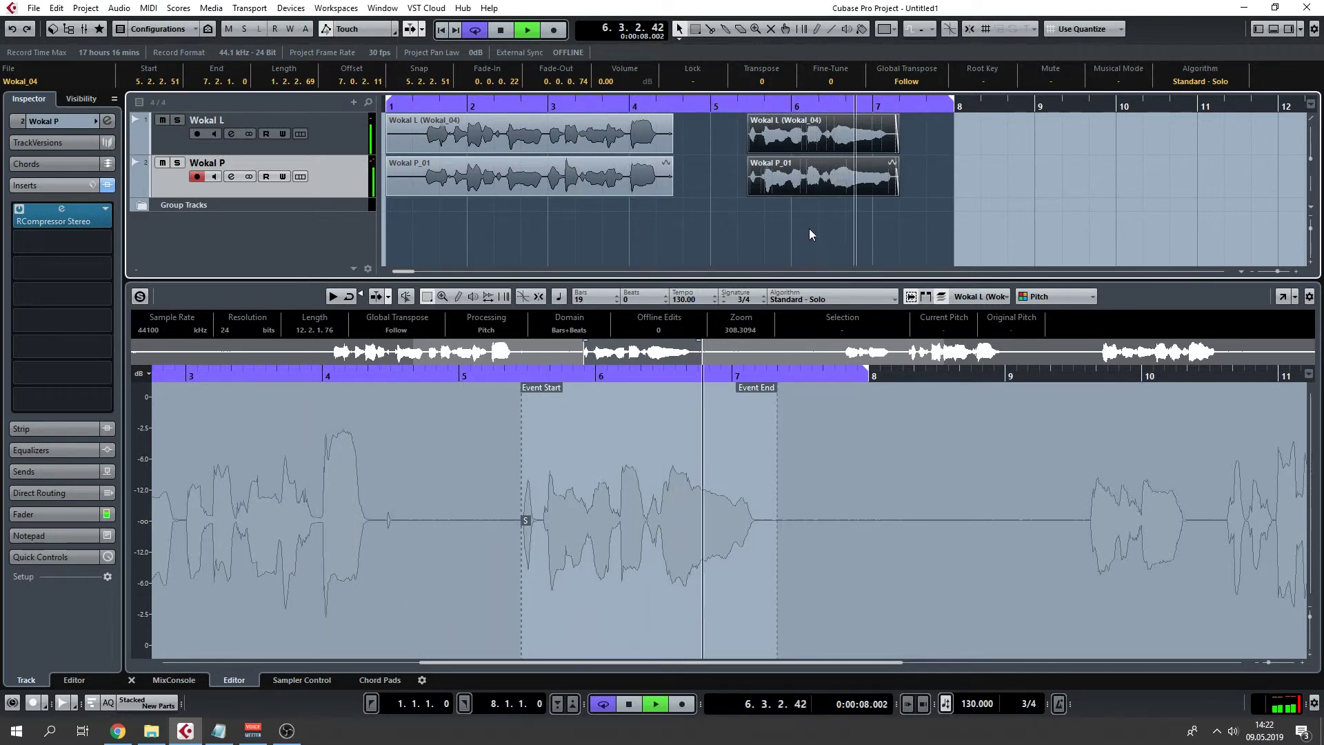
key("space")
Add Free Warp markers around the long closing note of Wokal P's second phrase, and pull the end of that note earlier.
scroll(879, 177, "up", 6)
left_click(875, 175)
scroll(874, 175, "down", 1)
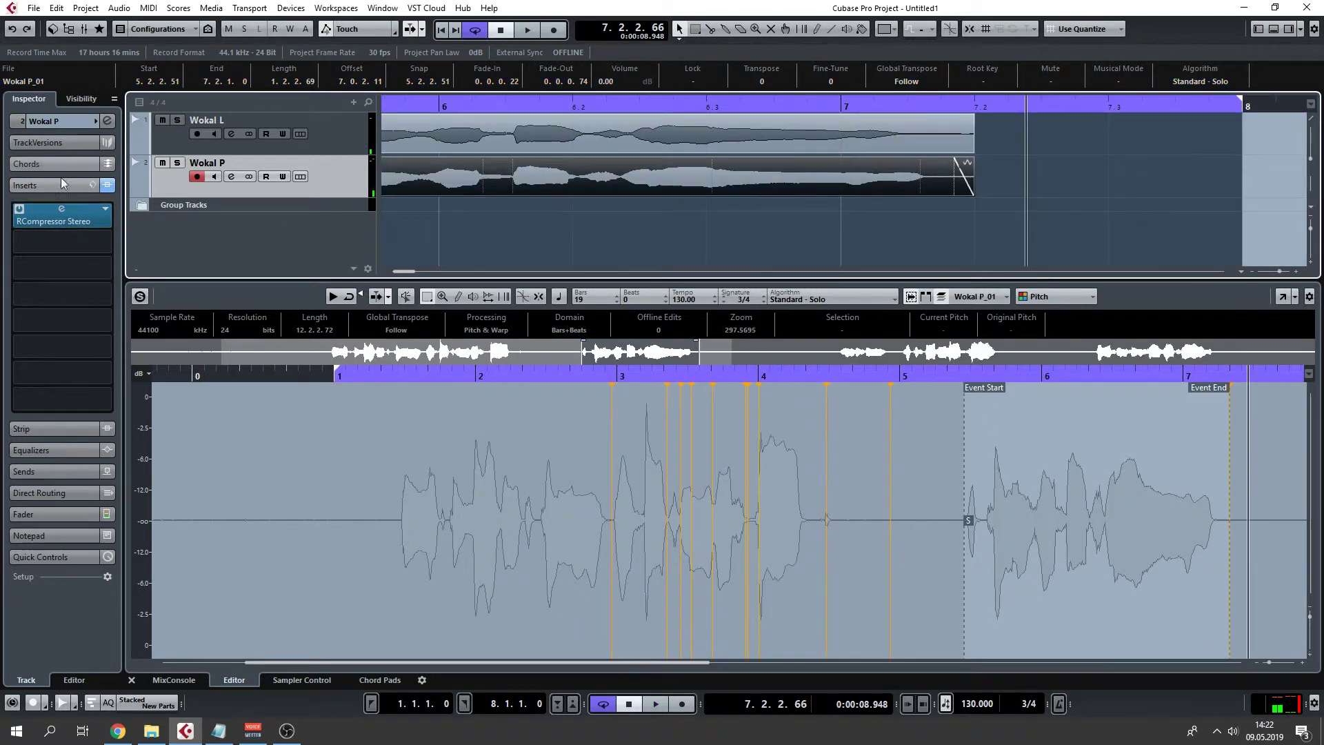
left_click(340, 527)
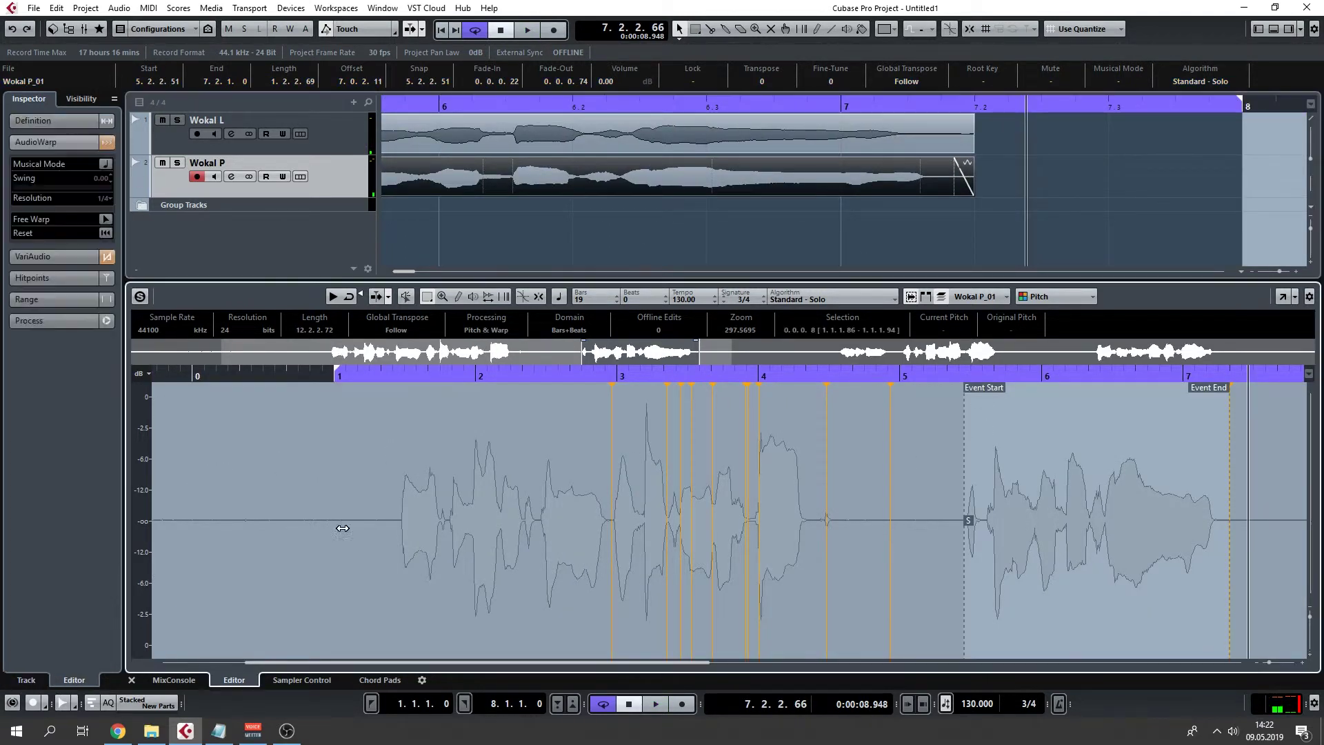
left_click(104, 218)
scroll(1000, 525, "up", 4)
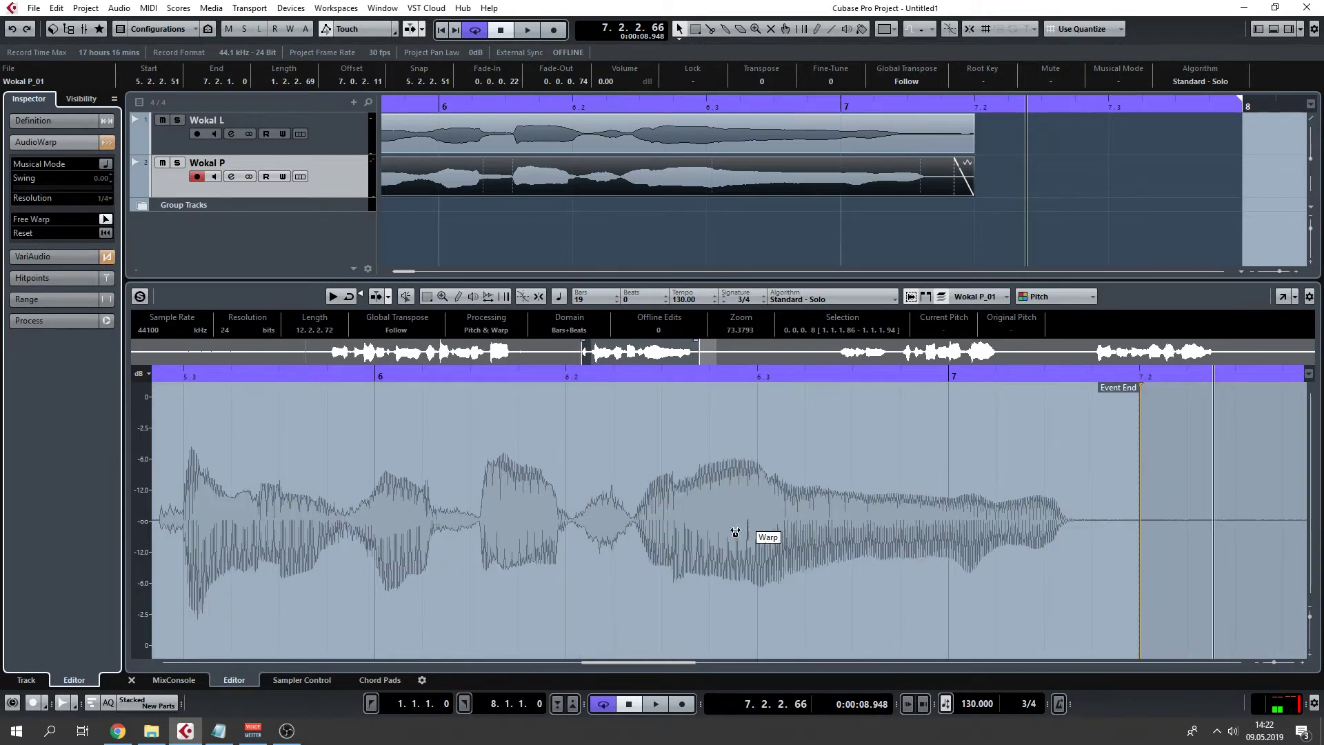
left_click(631, 531)
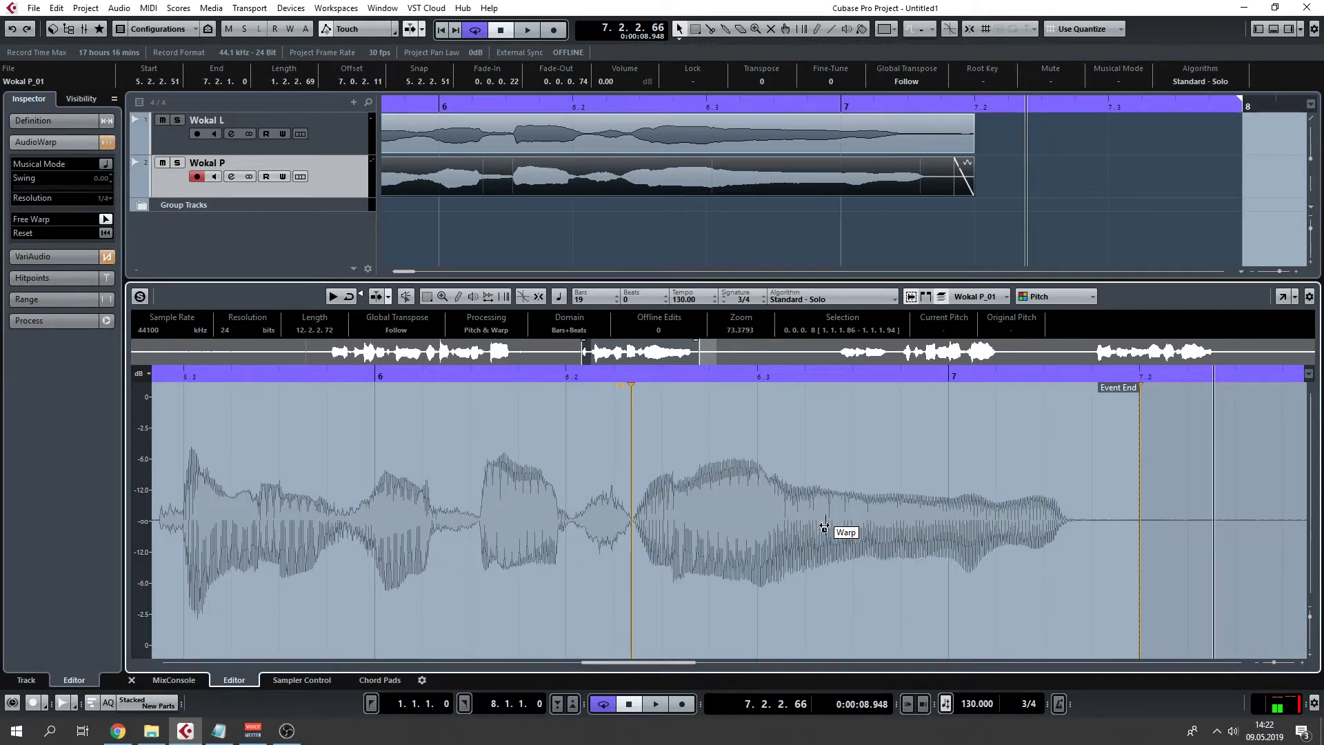
left_click(781, 528)
left_click(1132, 527)
left_click_drag(1045, 531, 996, 529)
Play both vocal tracks from about 6.2.1 past the end of the warped long note.
left_click(579, 375)
key("g")
key("space")
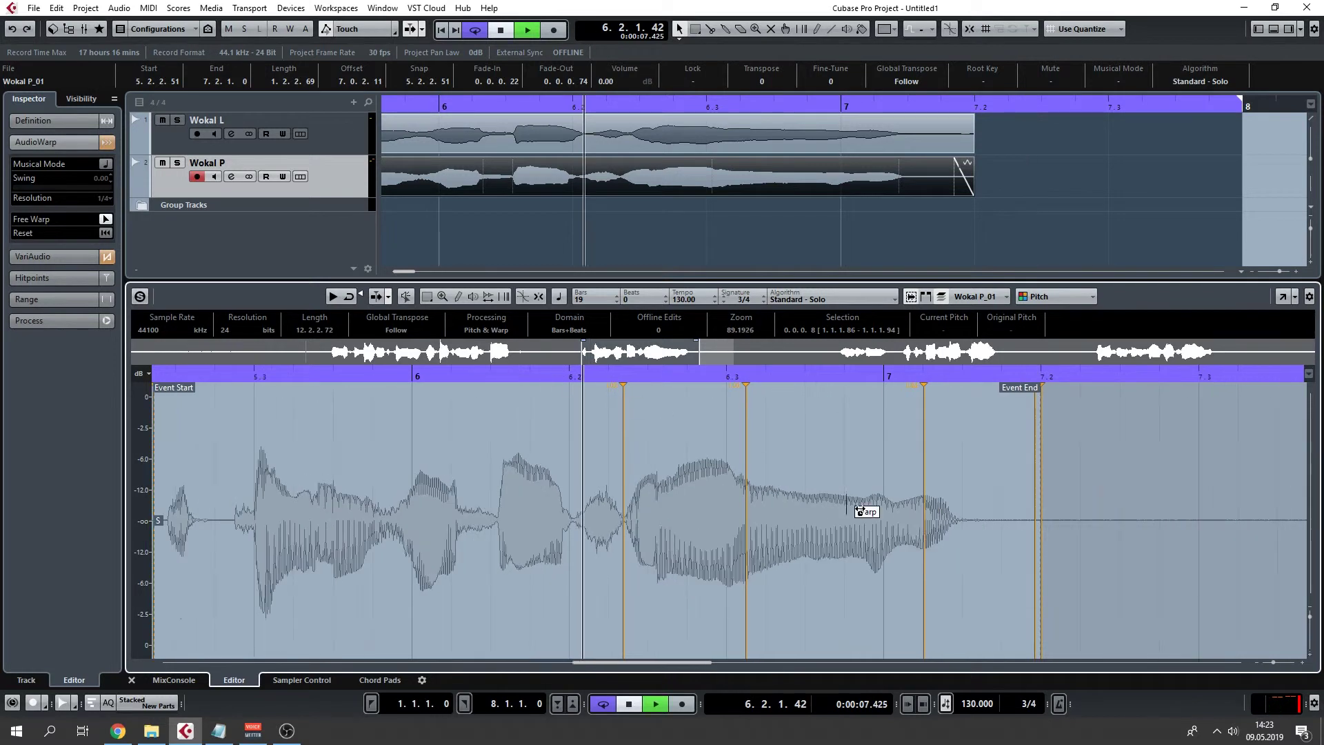
key("space")
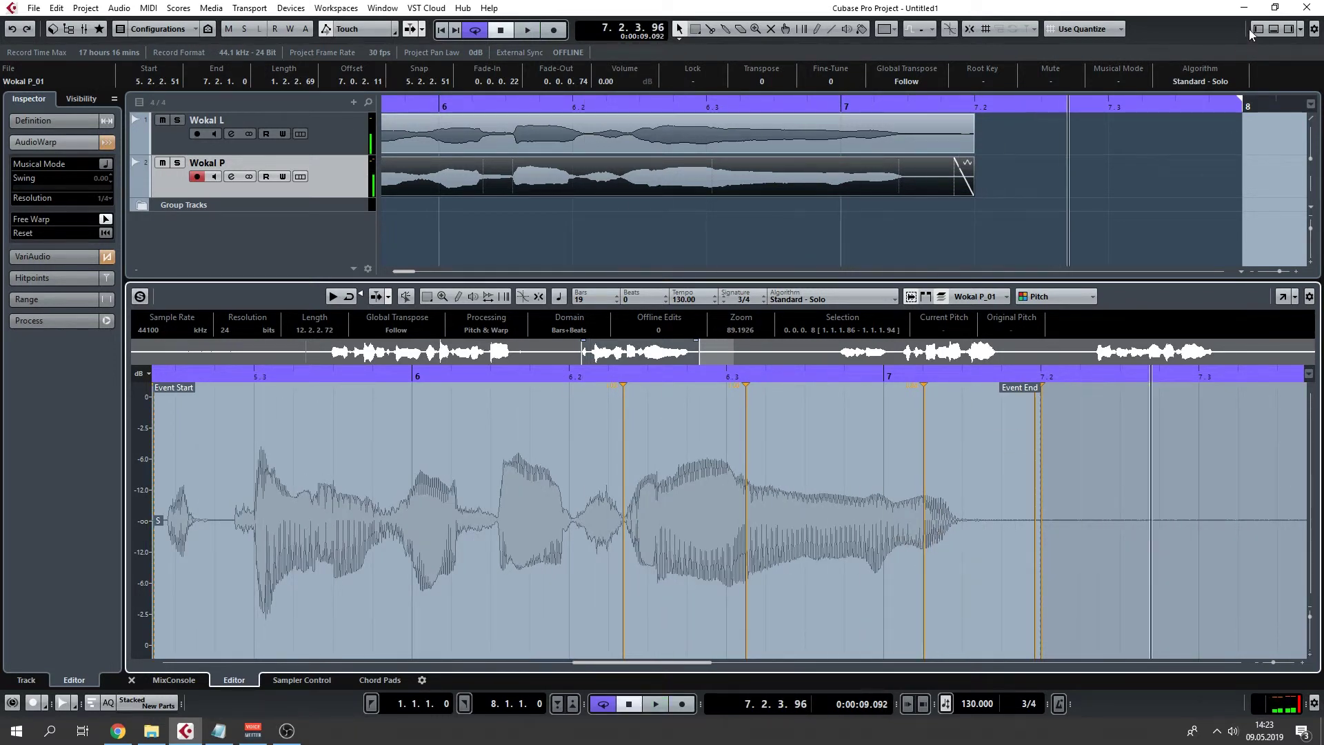
Hide the sample editor and show both vocal tracks from bar 1 through bar 7 in the arrangement.
left_click(1274, 28)
key("g")
key("g")
key("g")
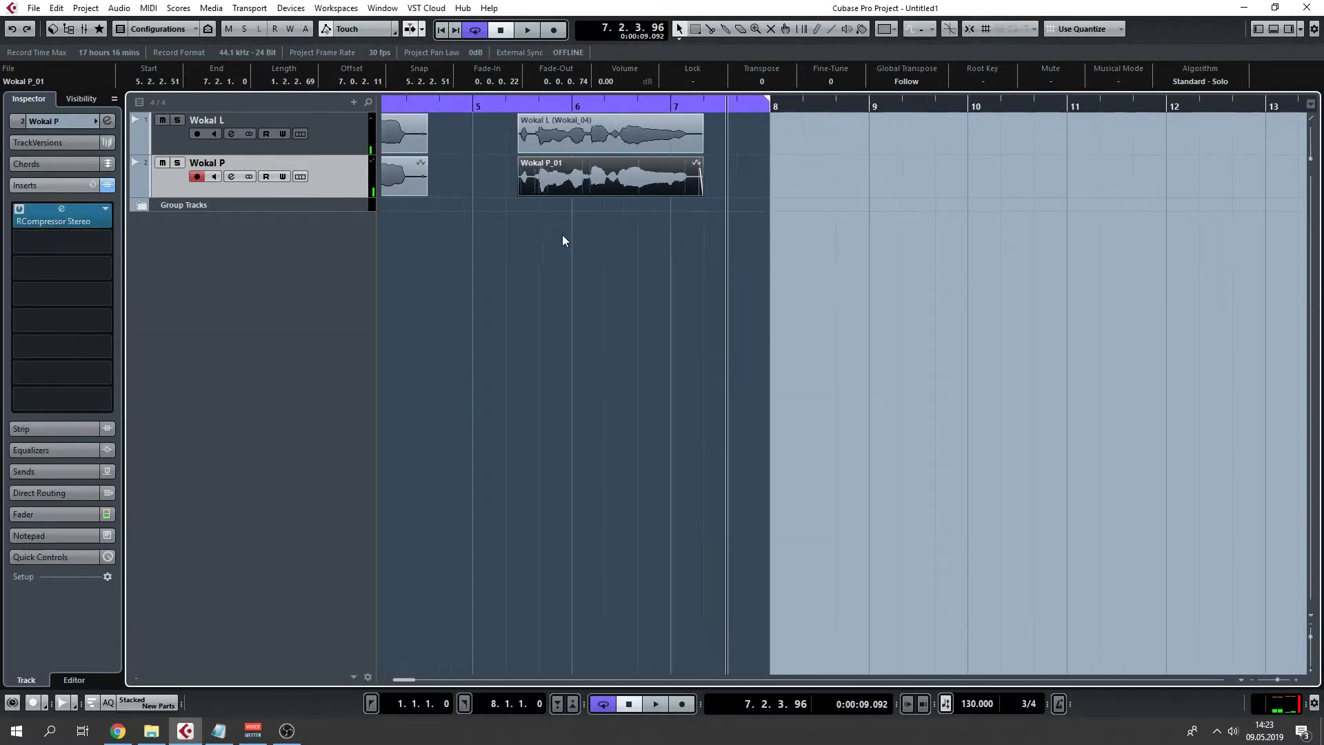
key("g")
Split both vocal events at 1.2.1.86, delete the silence before the first phrase, and set the playback position to about 1.1.2.
left_click(448, 135)
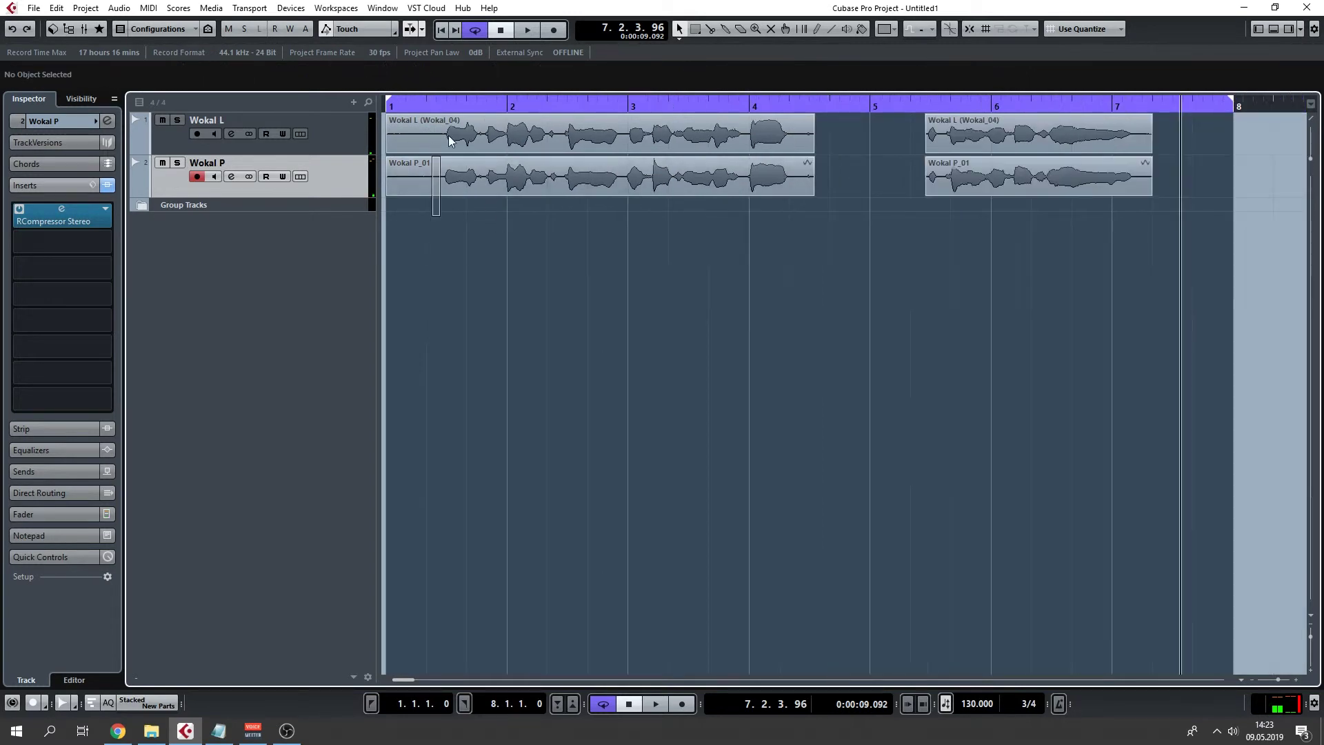
left_click(448, 135, "alt")
left_click_drag(409, 235, 450, 165)
key("Delete")
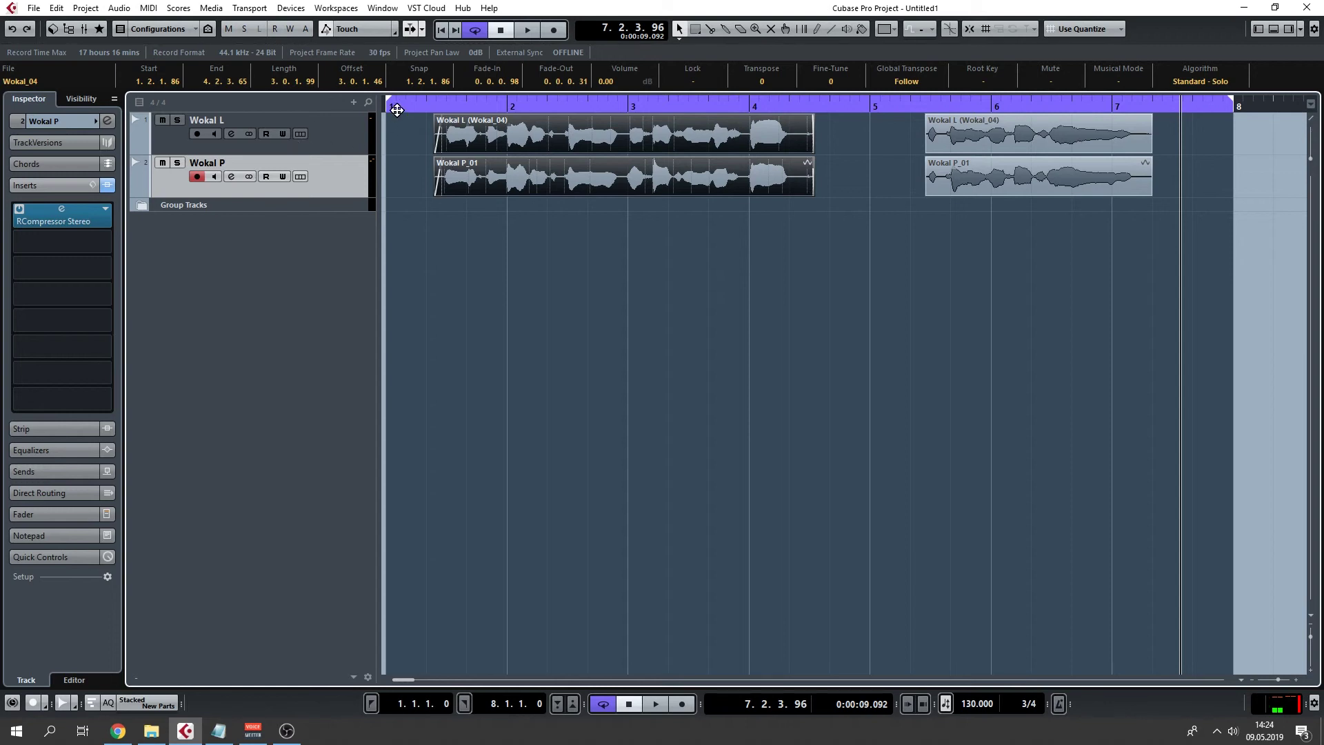
left_click_drag(398, 110, 398, 103)
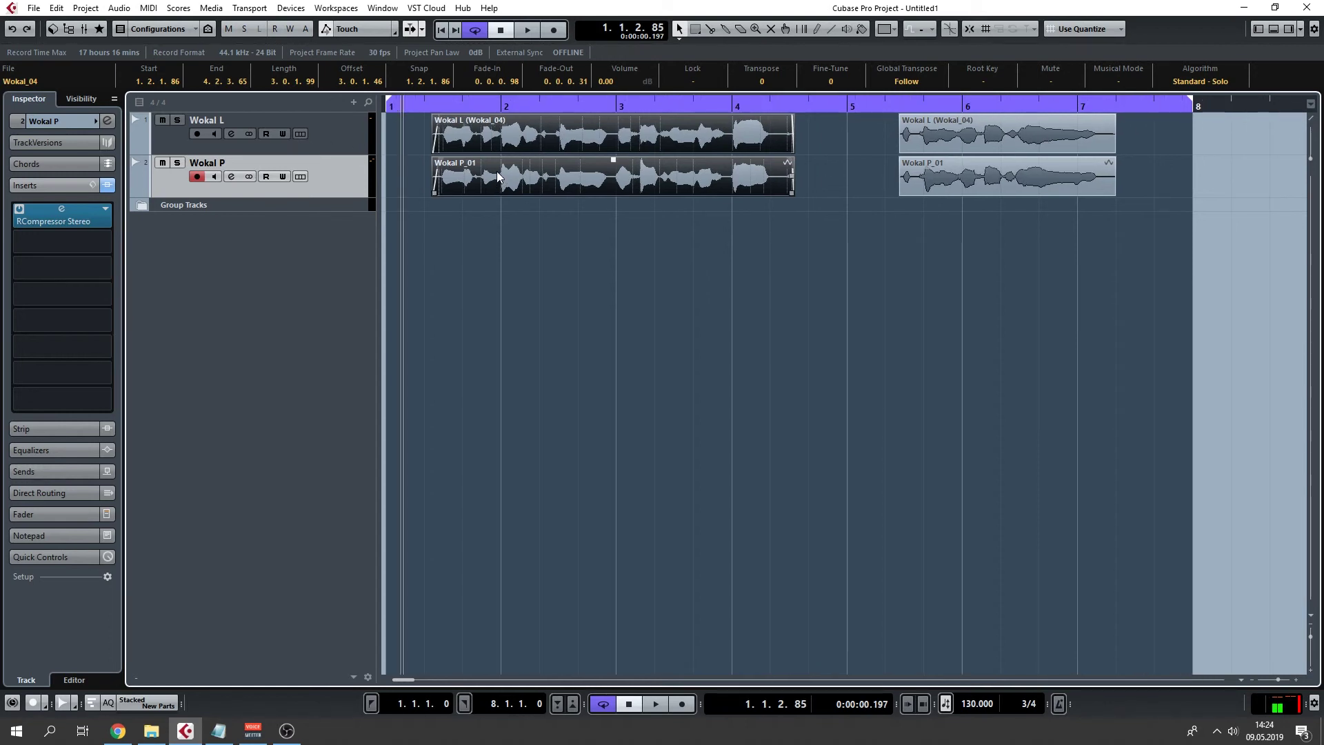